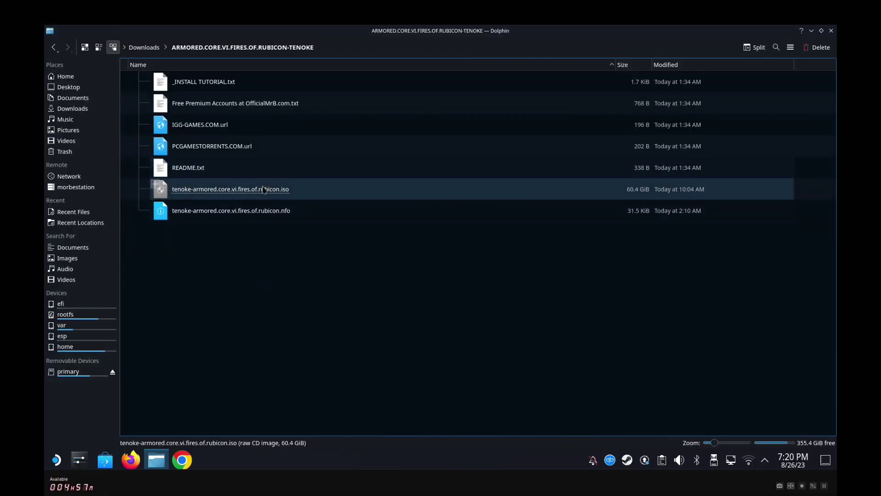
Find PowerISO in the Discover software center, launch it and maximize its window
left_click(264, 189)
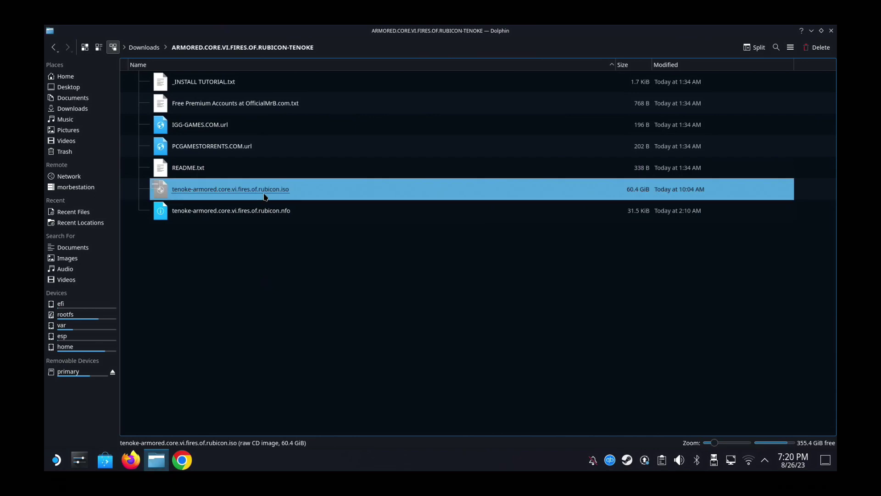
left_click(105, 460)
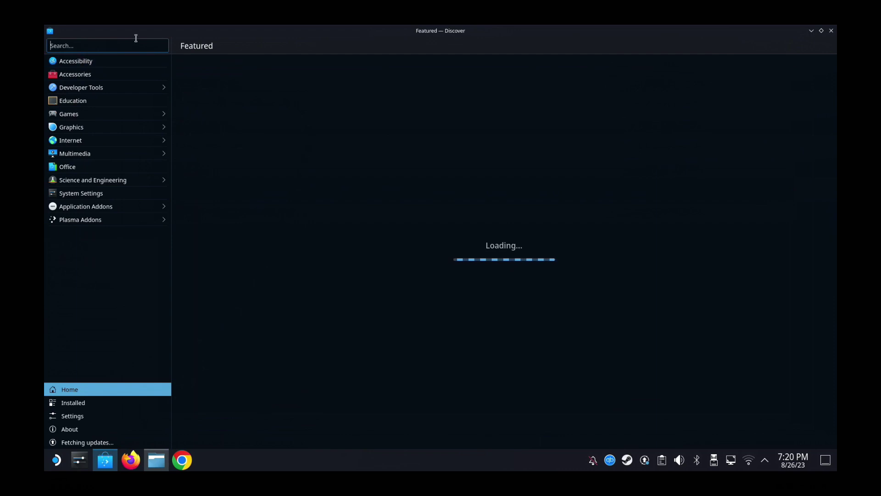
type("poweriso")
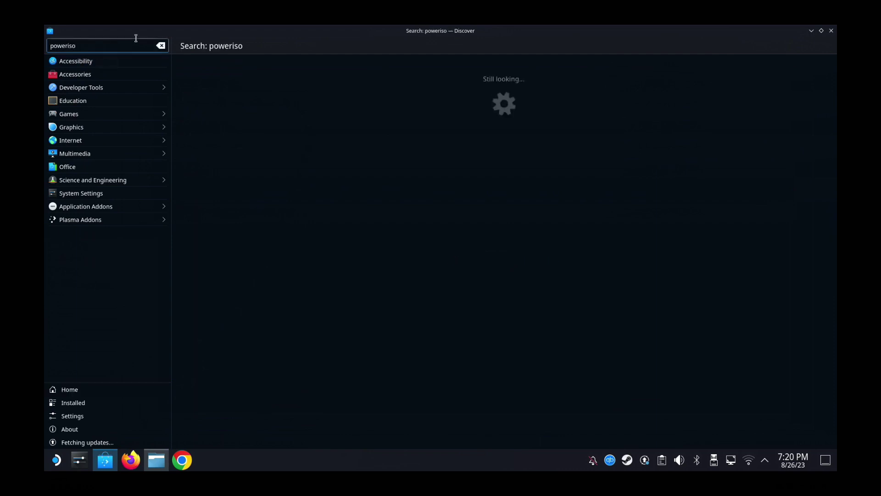
left_click(470, 82)
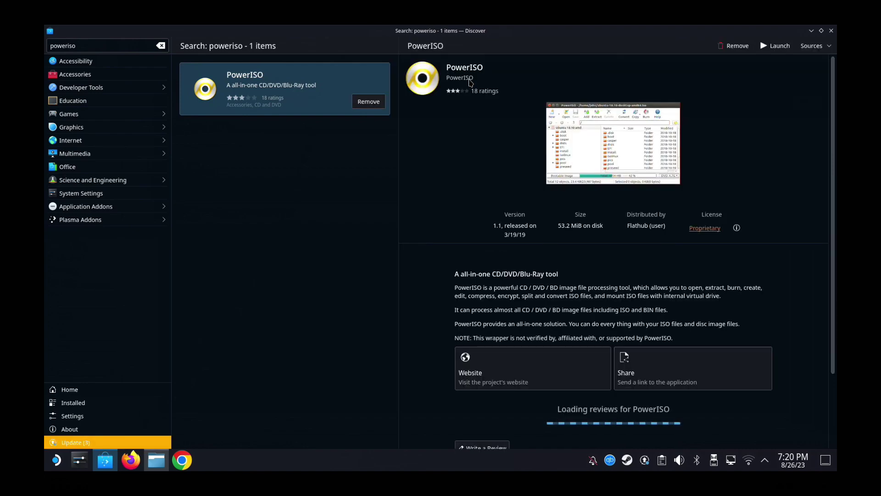
left_click(775, 46)
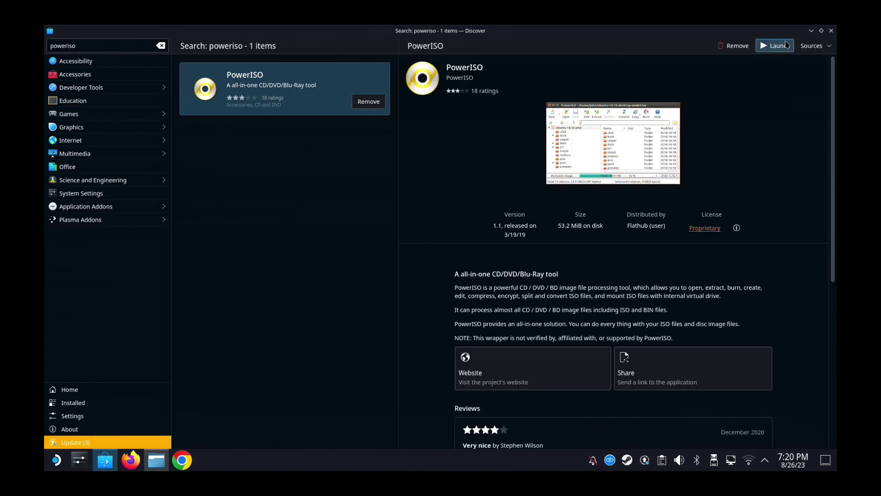
left_click(811, 31)
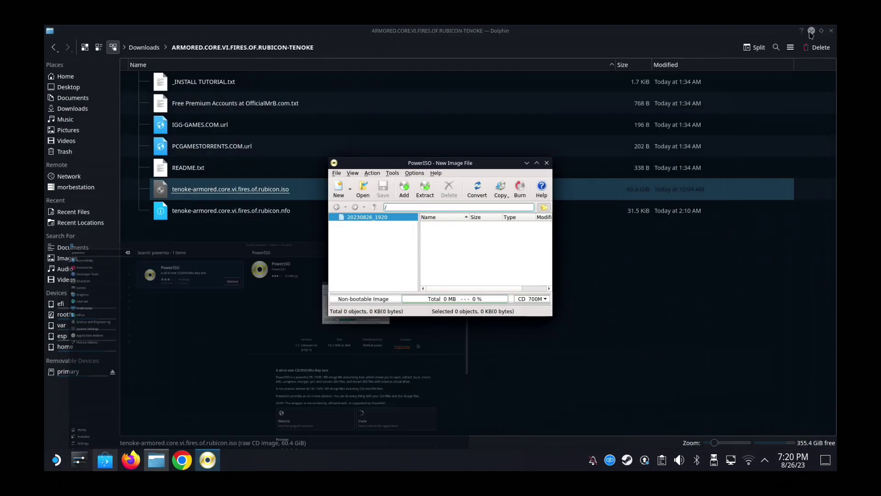
left_click(536, 163)
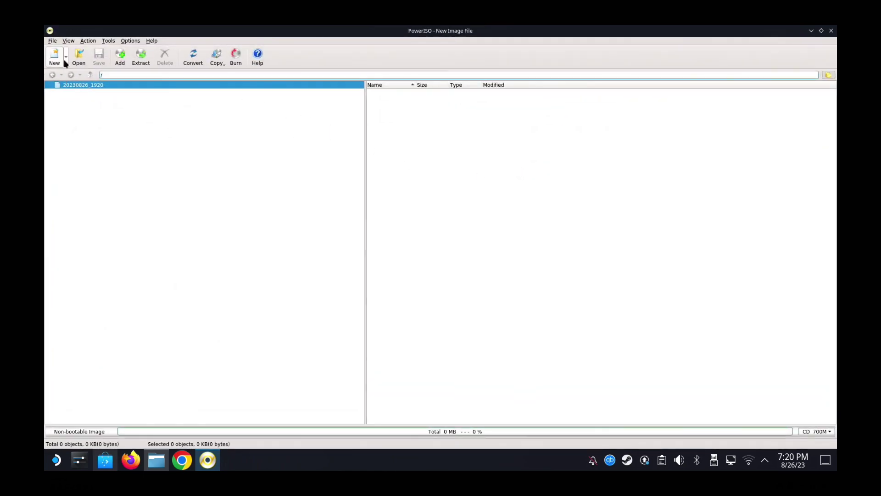
Open the image tenoke-armored.core.vi.fires.of.rubicon.iso from the ARMORED.CORE.VI.FIRES.OF.RUBICON-TENOKE folder in Downloads
left_click(79, 57)
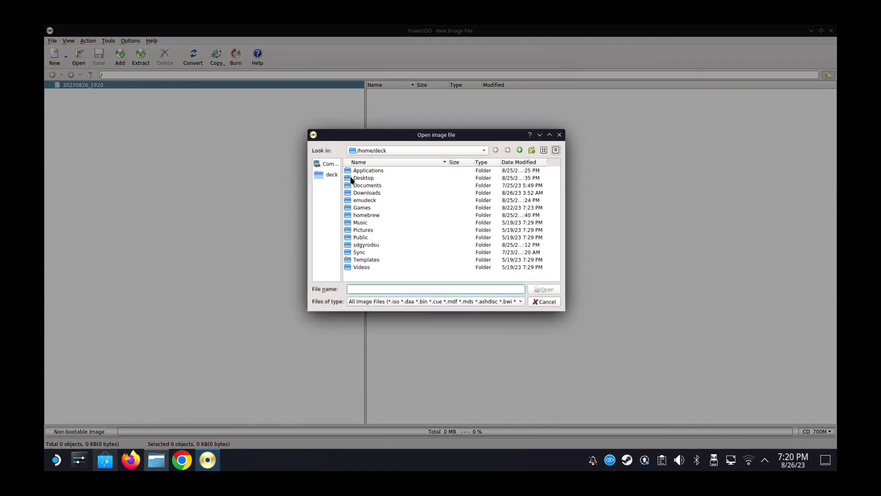
double_click(365, 193)
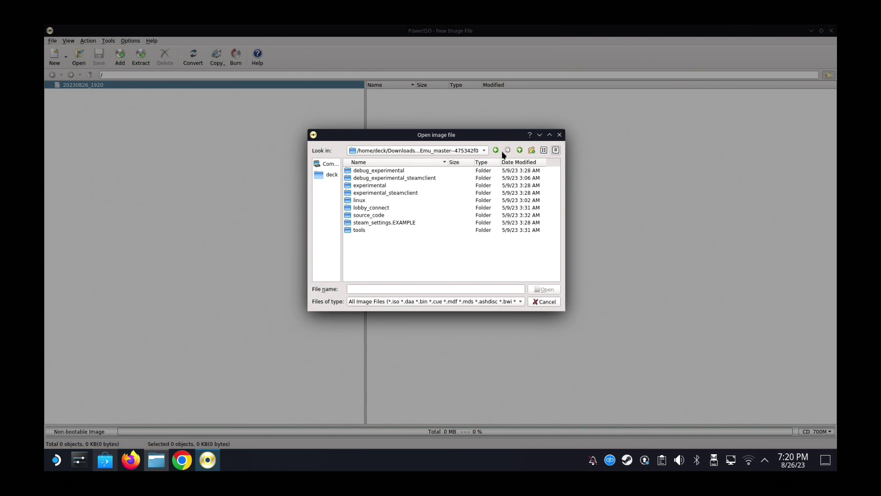
left_click(520, 151)
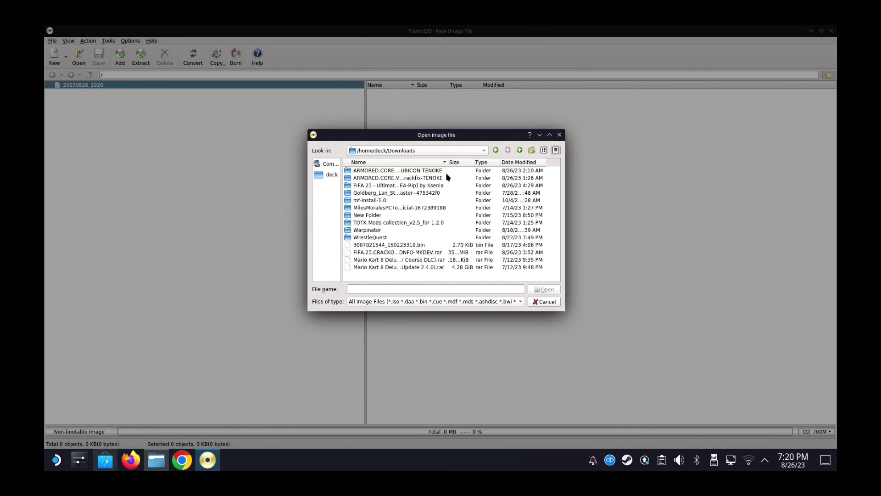
double_click(404, 171)
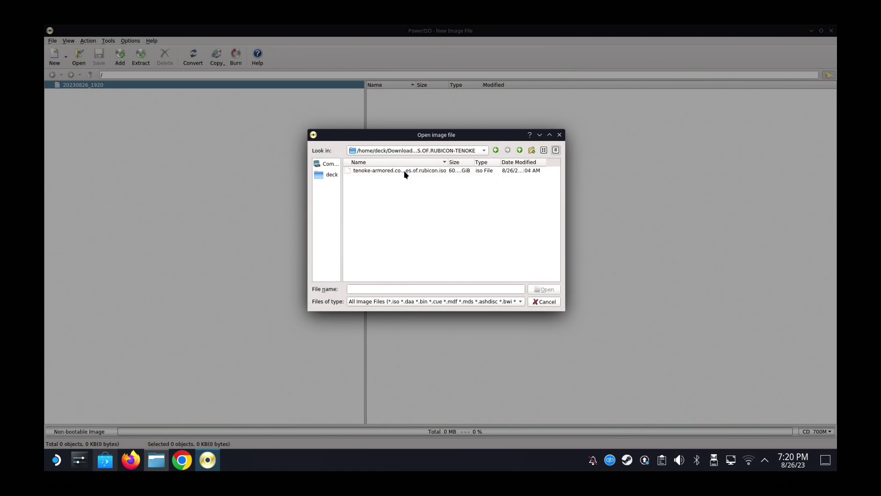
double_click(406, 171)
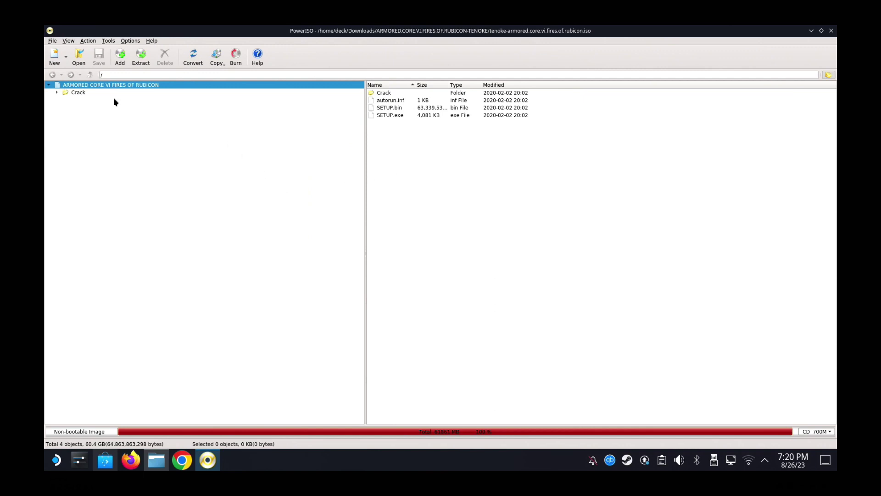
Extract all files of the disc image to /home/deck/Downloads/
right_click(63, 88)
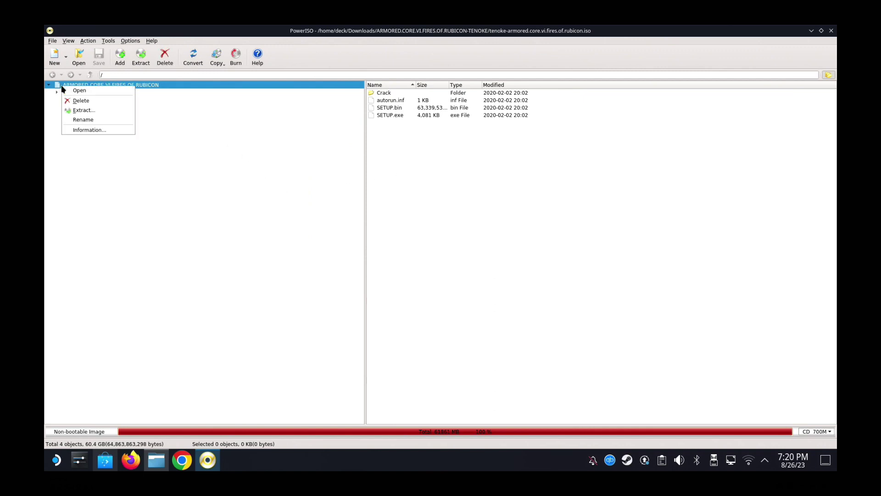
left_click(85, 108)
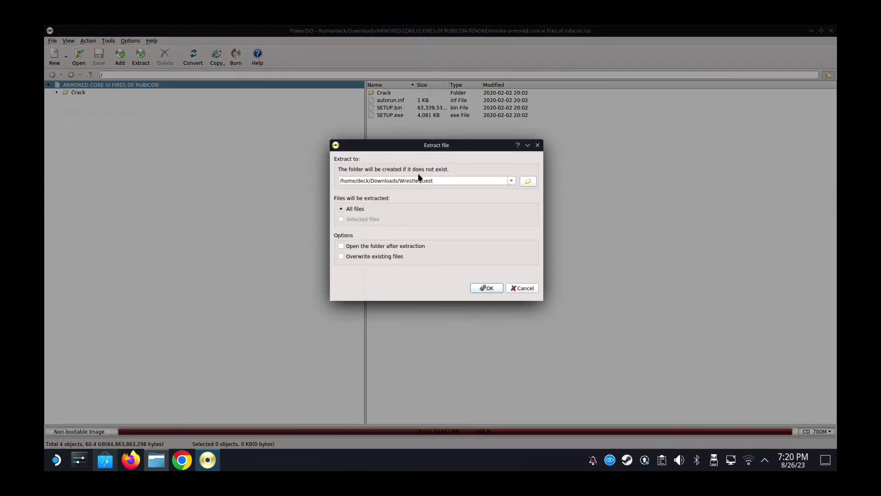
left_click_drag(403, 183, 339, 181)
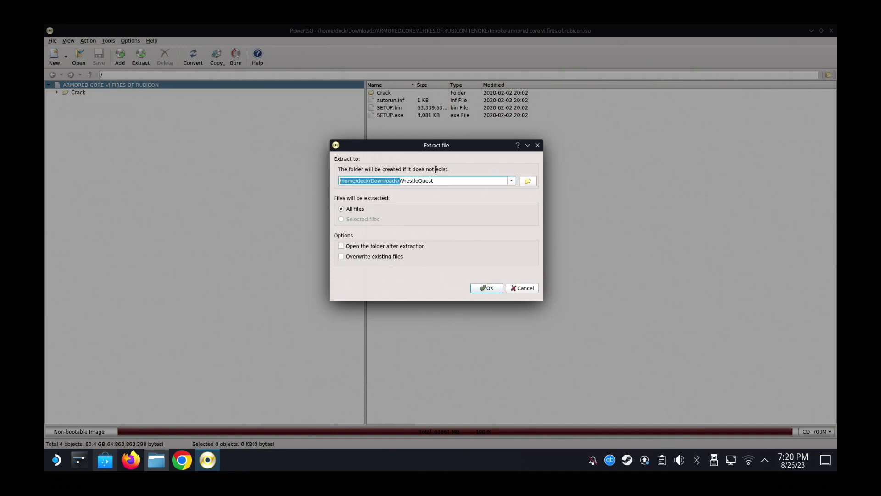
left_click(482, 180, "shift")
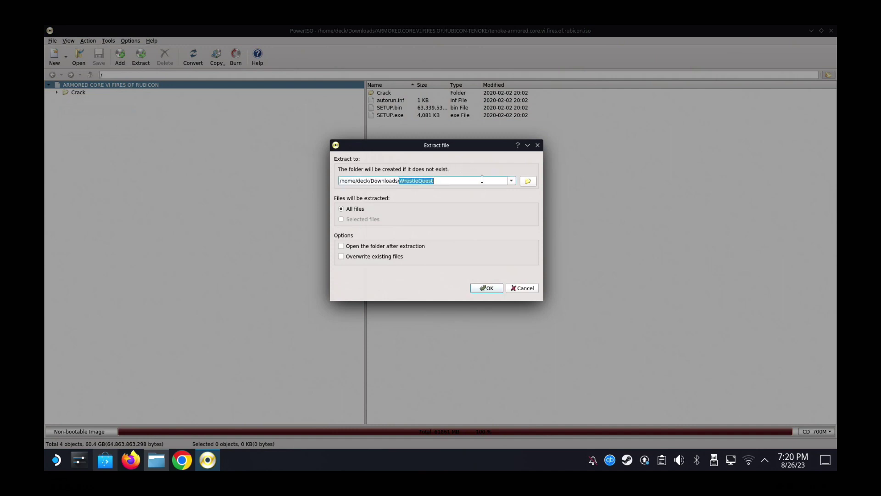
key("BackSpace")
left_click(489, 291)
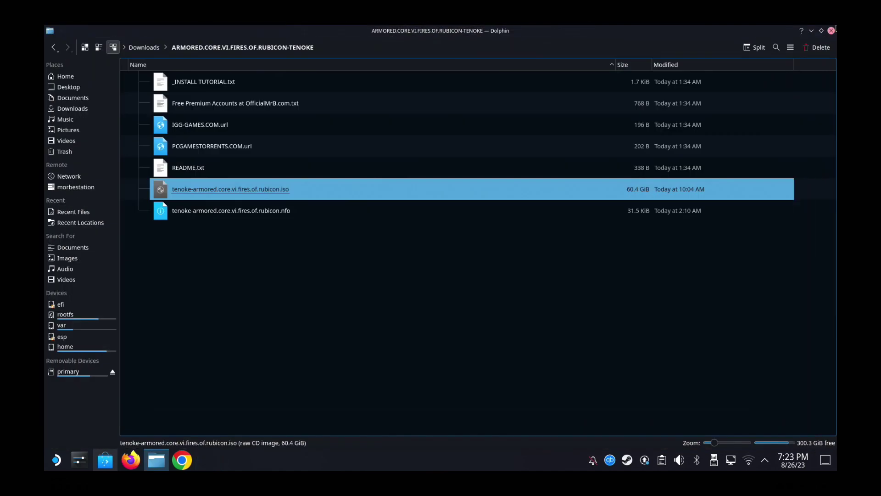
Examine Downloads in Dolphin, including the Crack and ARMORED.CORE.VI.FIRES.OF.RUBICON-TENOKE folders, for the extracted files
left_click(146, 50)
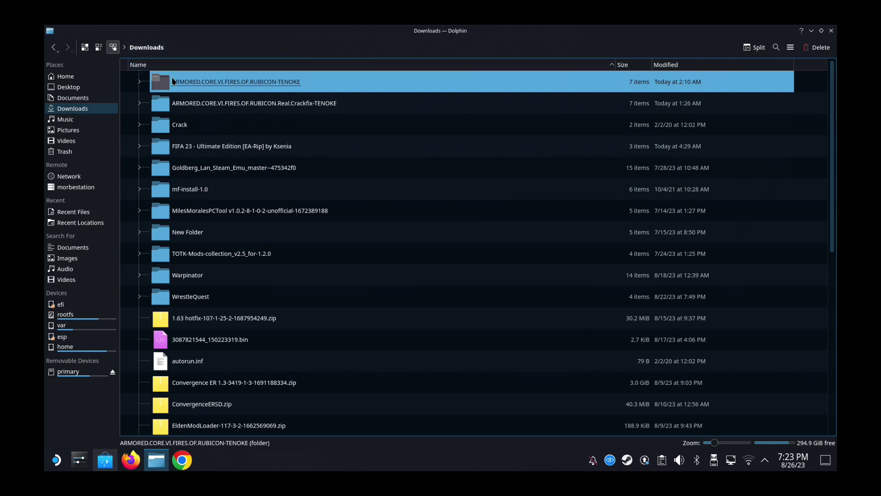
double_click(205, 124)
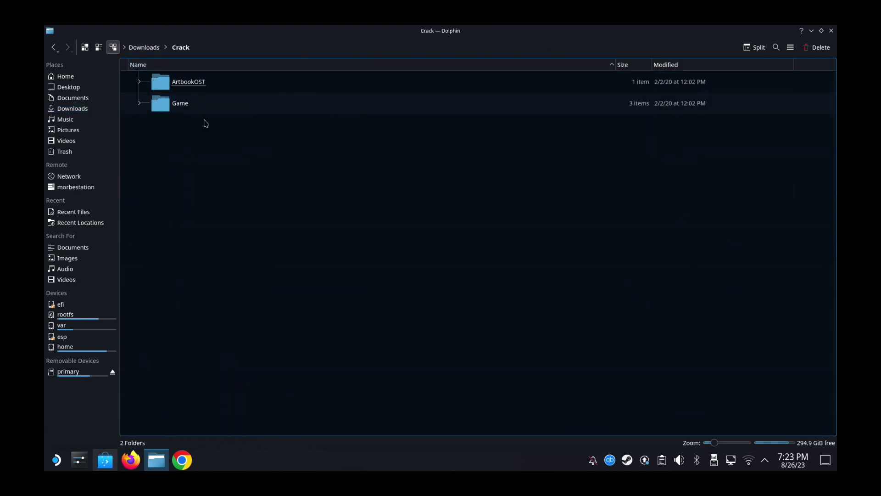
key("alt+Left")
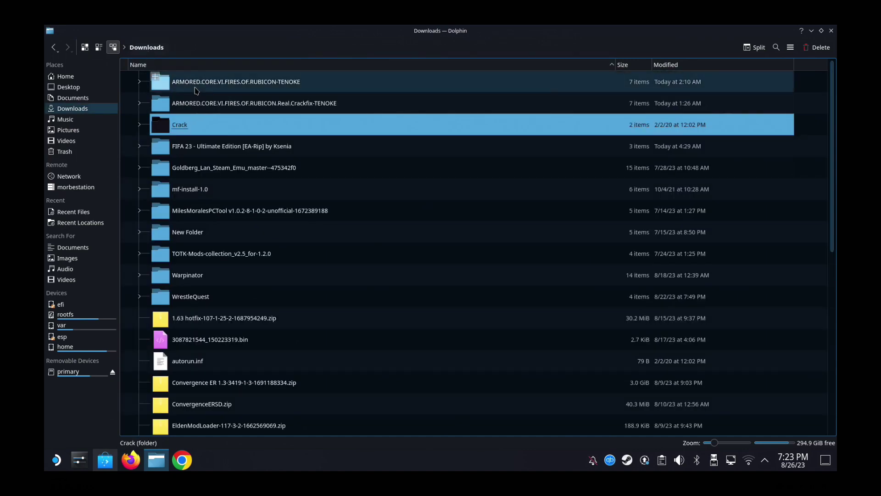
double_click(196, 87)
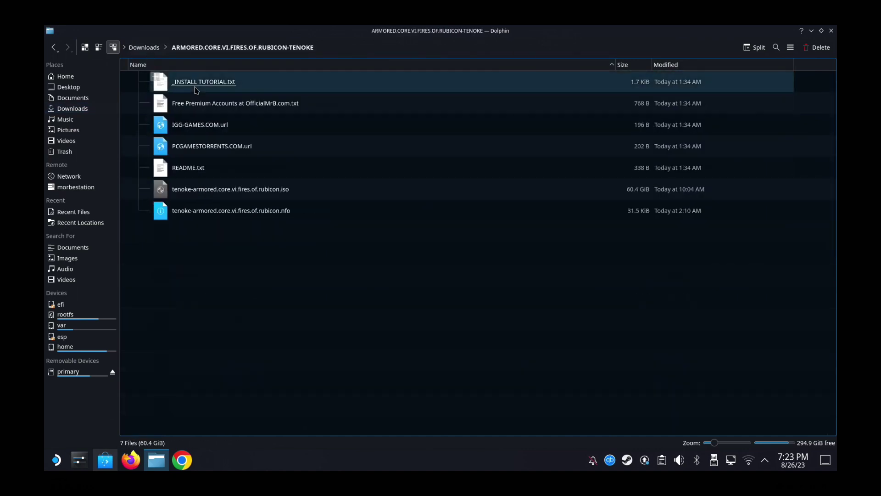
left_click(153, 47)
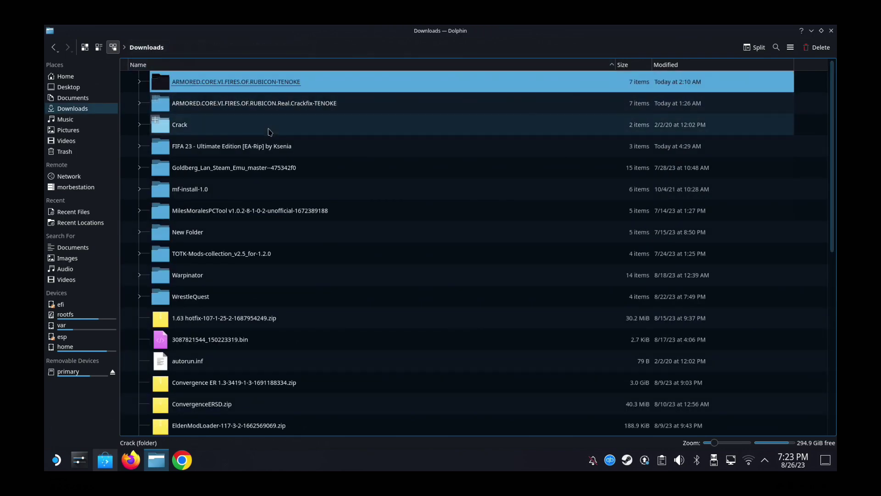
scroll(299, 370, "down", 5)
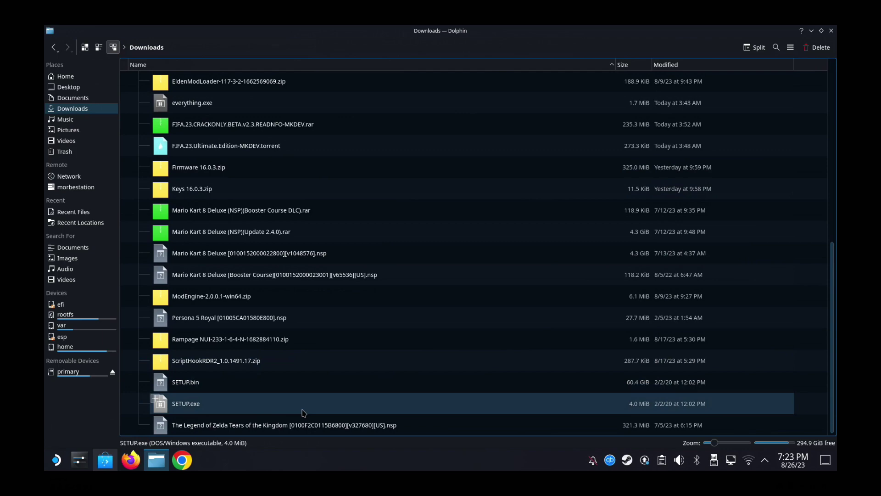
scroll(302, 409, "up", 5)
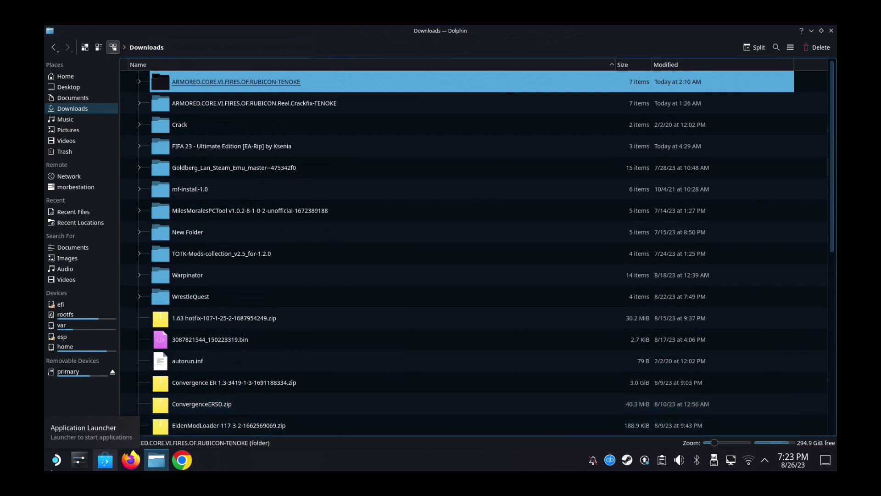
Relaunch PowerISO and reopen tenoke-armored.core.vi.fires.of.rubicon.iso from its Downloads subfolder to show its contents
left_click(55, 461)
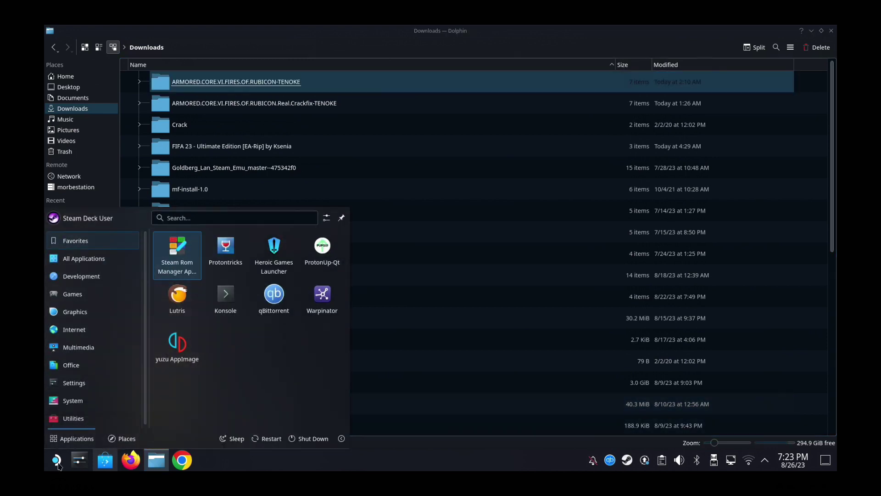
type("iso")
key("Return")
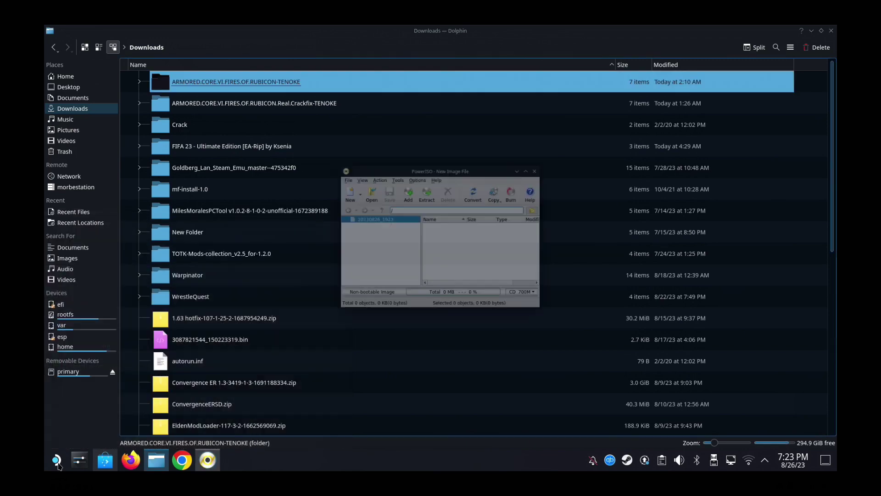
left_click(363, 189)
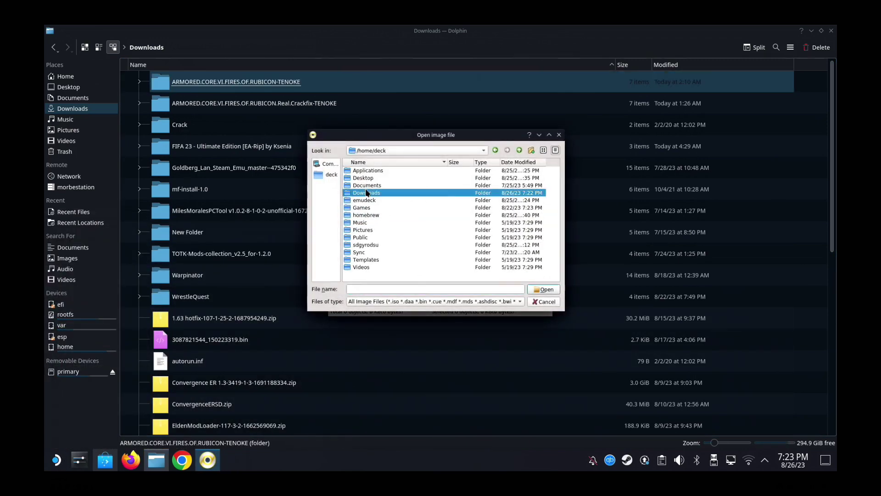
double_click(366, 192)
double_click(390, 171)
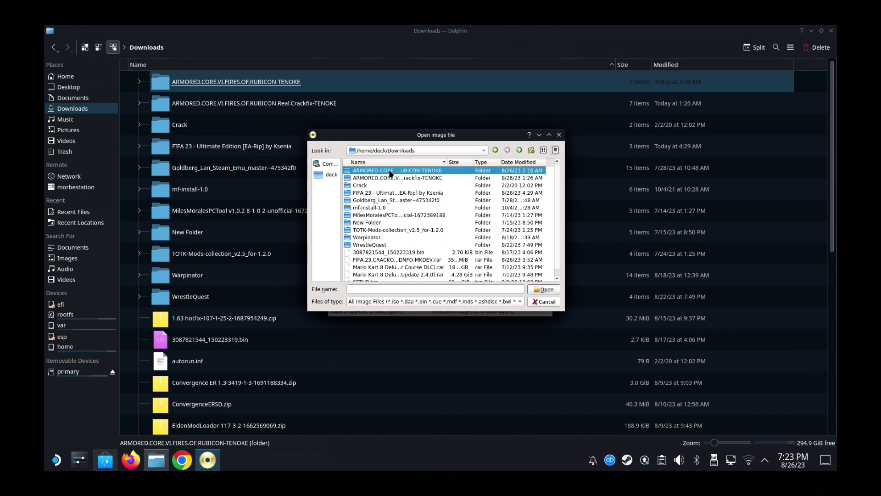
double_click(390, 171)
left_click(391, 173)
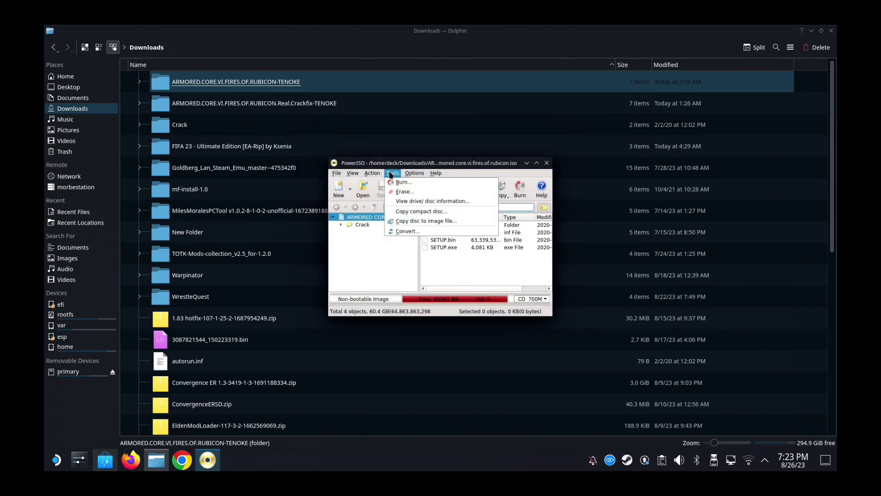
mouse_move(415, 173)
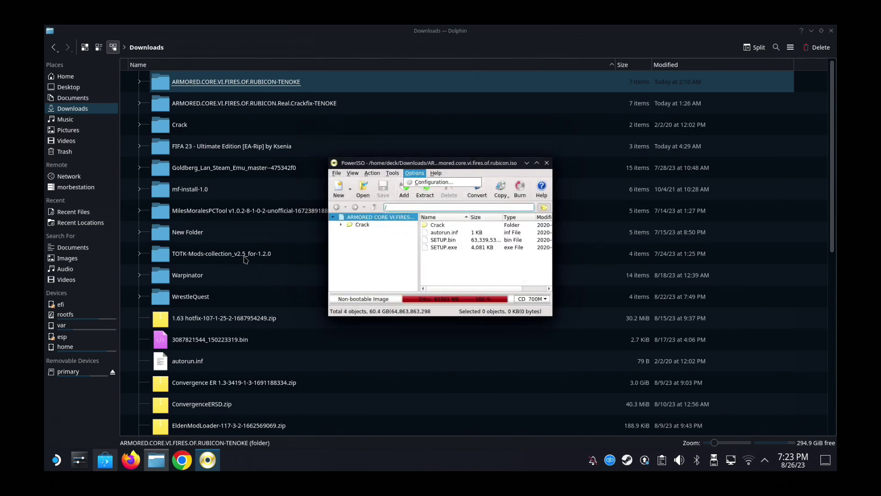
Switch to Dolphin and create a folder named "Armored Core VI" in Downloads
left_click(128, 156)
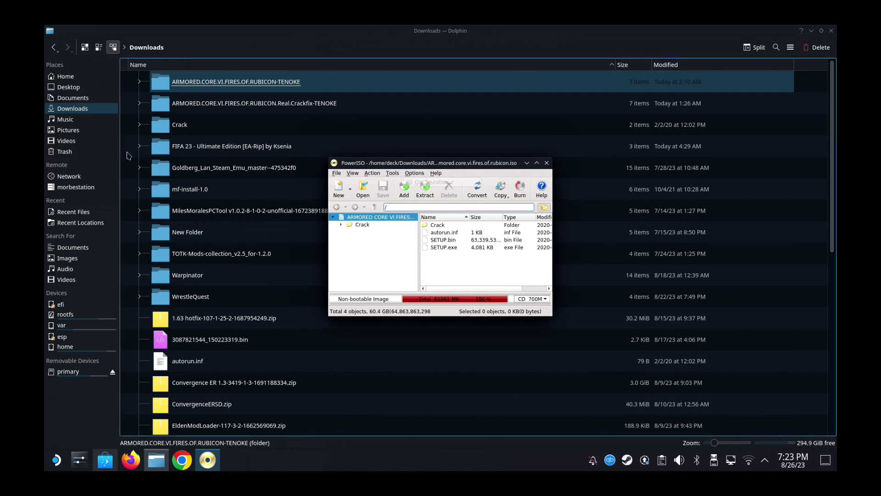
right_click(127, 156)
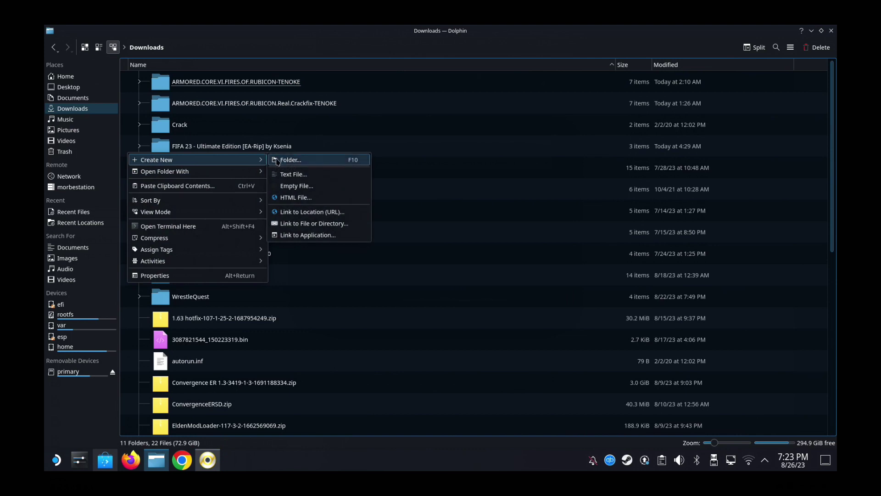
left_click(277, 160)
type("Armored")
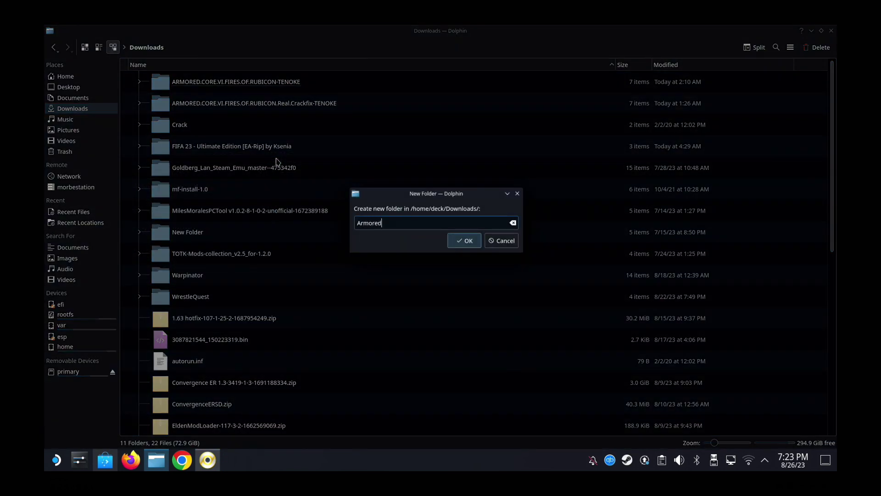
type(" Core VI")
key("Return")
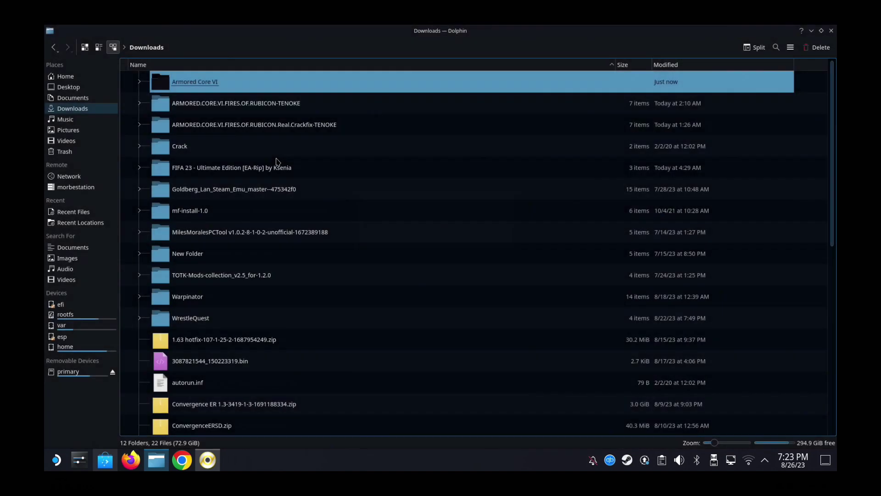
Move the Crack folder, autorun.inf, SETUP.bin and SETUP.exe from Downloads into the Armored Core VI folder and open that folder
left_click(257, 156)
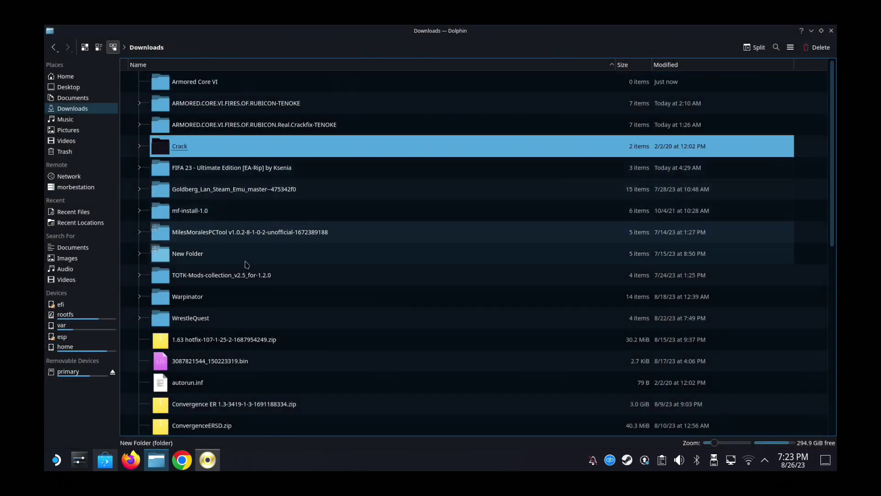
left_click(214, 383, "ctrl")
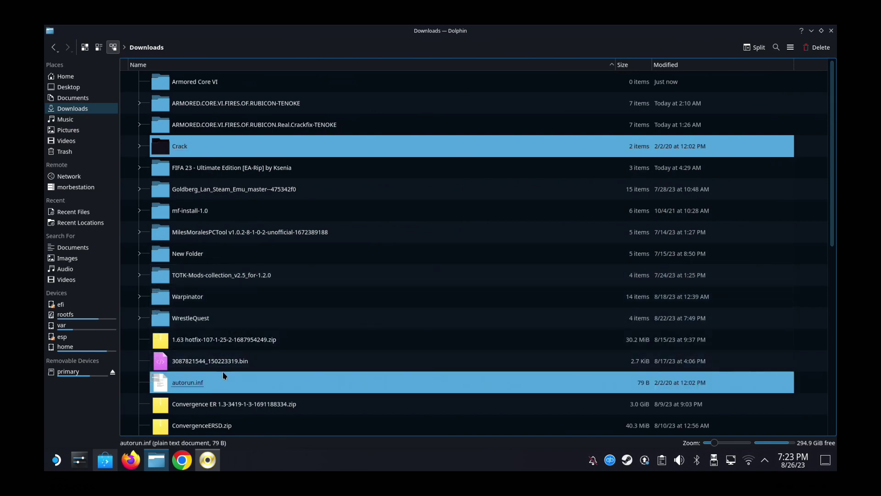
scroll(222, 371, "down", 2, "ctrl")
left_click(165, 408, "ctrl")
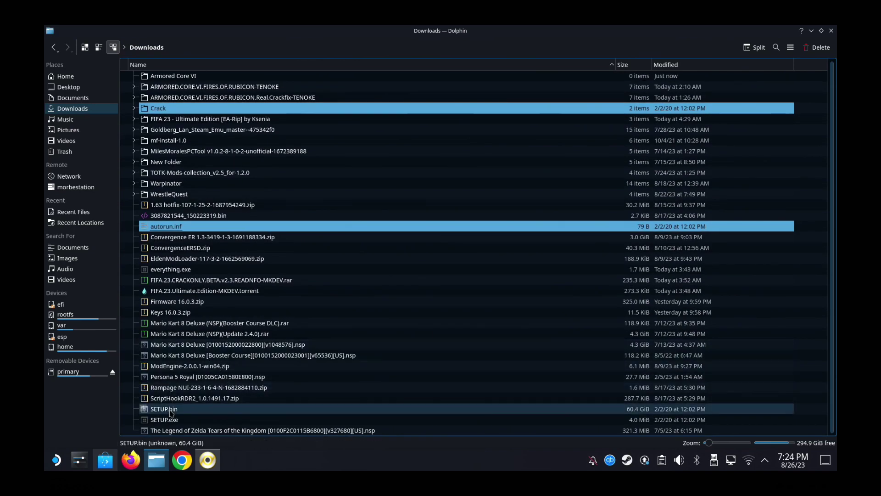
left_click(167, 418, "ctrl")
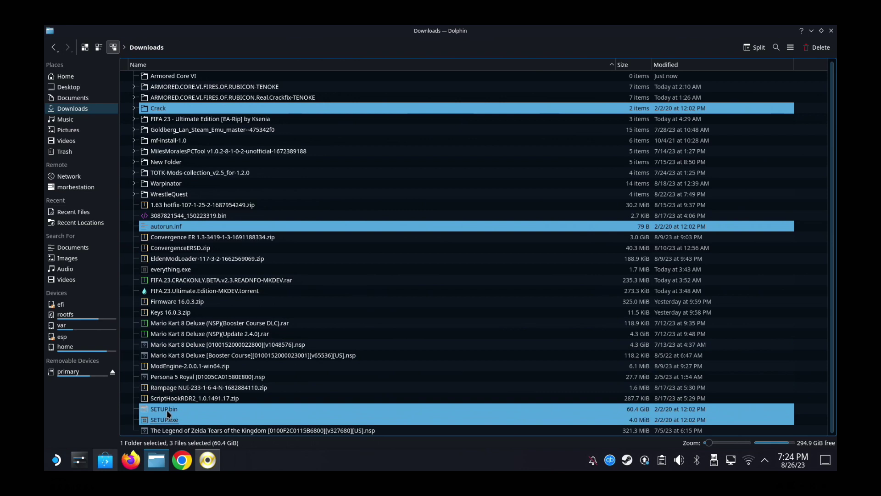
left_click_drag(167, 414, 190, 78)
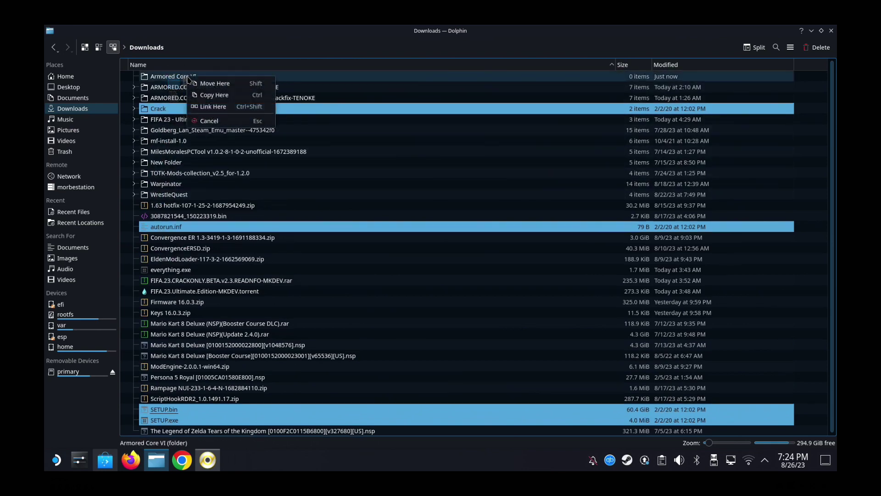
left_click(197, 84)
double_click(197, 77)
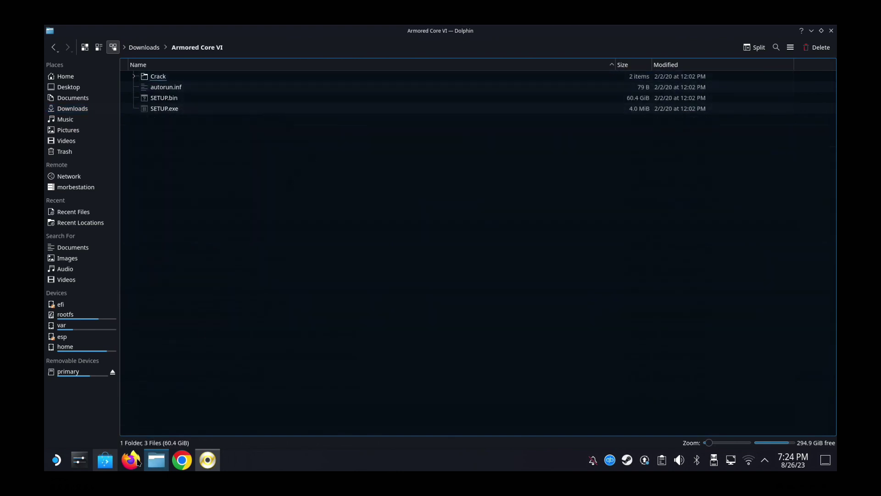
Launch Lutris and start installing a Windows game from an executable, named "Armored Core VI", with the default Windows 10 64-bit preset
left_click(56, 460)
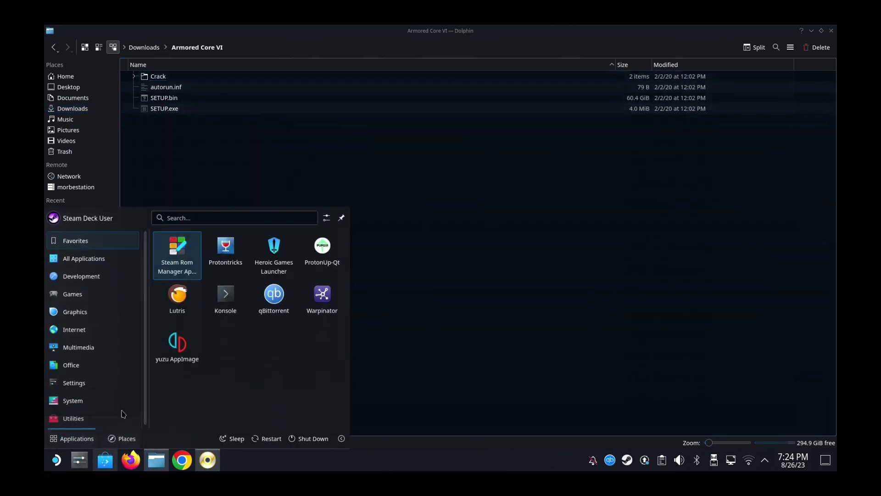
left_click(179, 309)
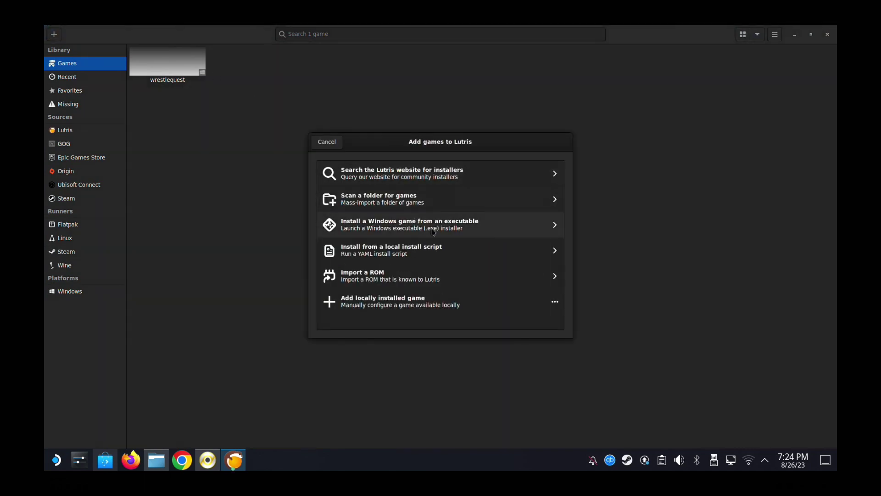
left_click(516, 230)
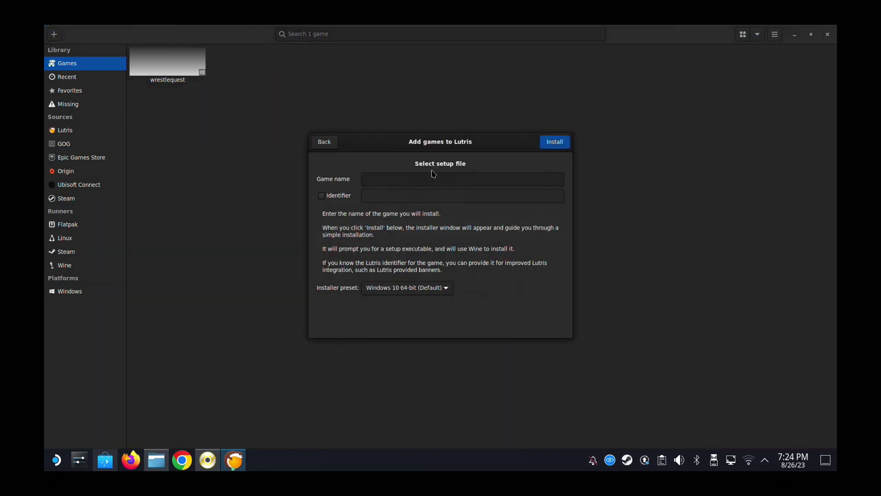
left_click(432, 175)
type("Armored Core VI")
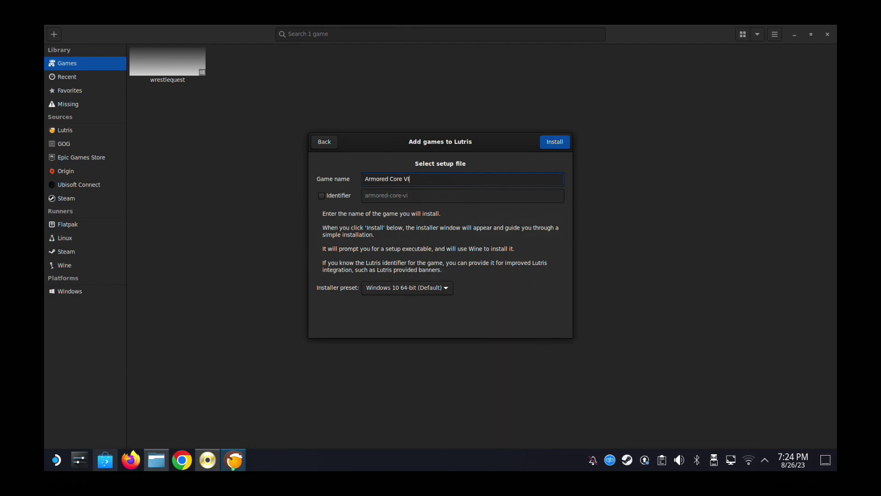
left_click(546, 146)
left_click(571, 171)
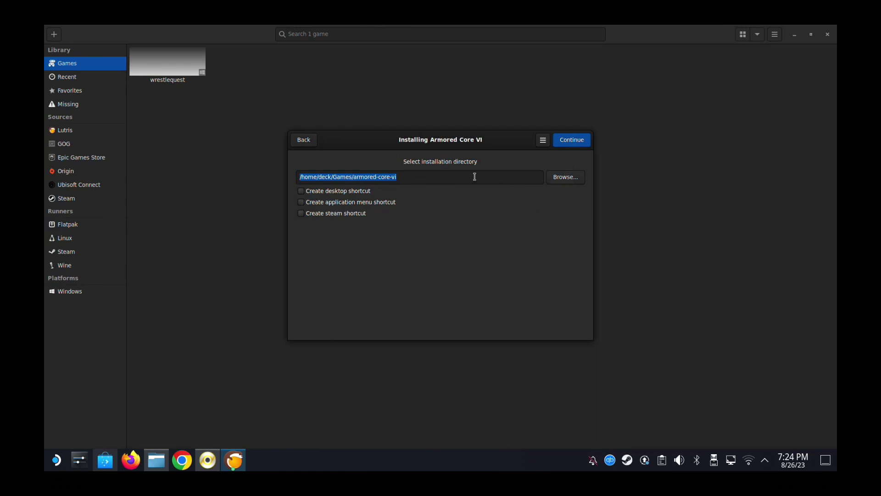
Accept /home/deck/Games/armored-core-vi as installation directory and run SETUP.exe from Downloads/Armored Core VI as the setup file
left_click(583, 141)
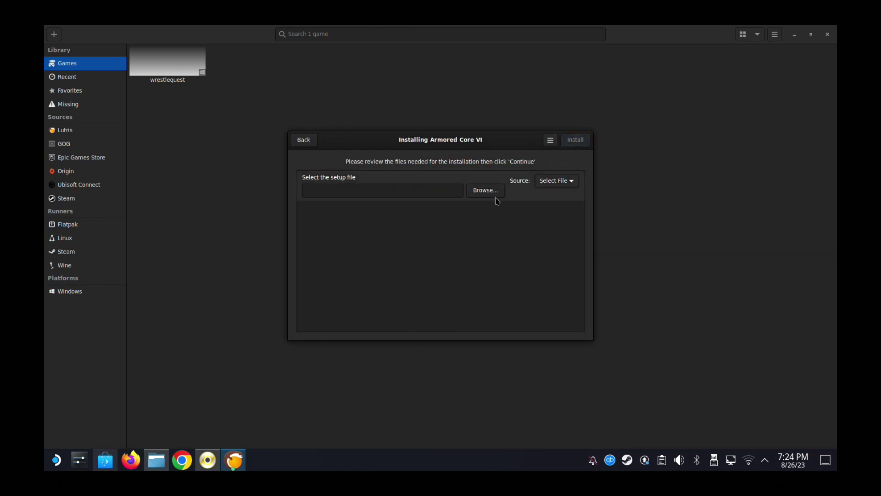
left_click(492, 193)
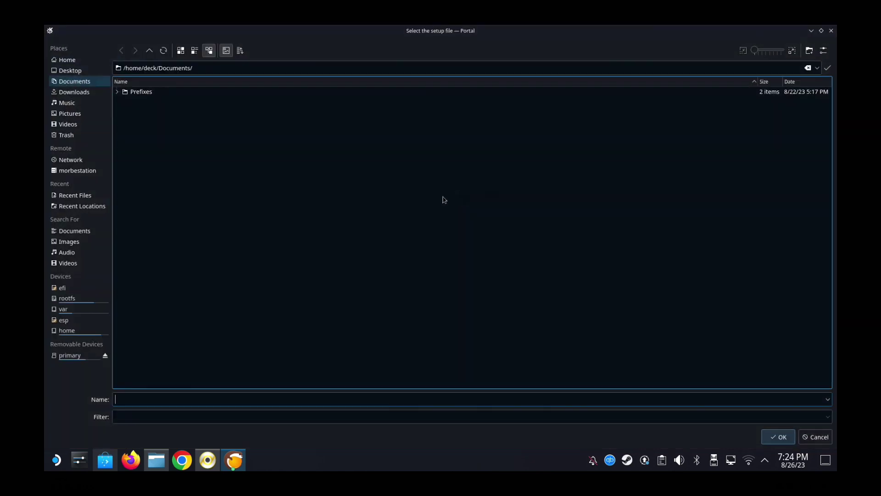
left_click(89, 93)
double_click(147, 92)
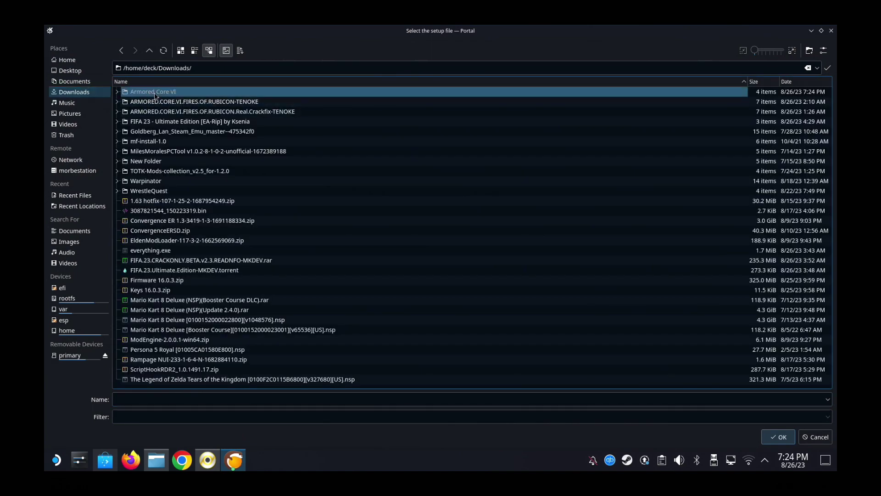
double_click(145, 121)
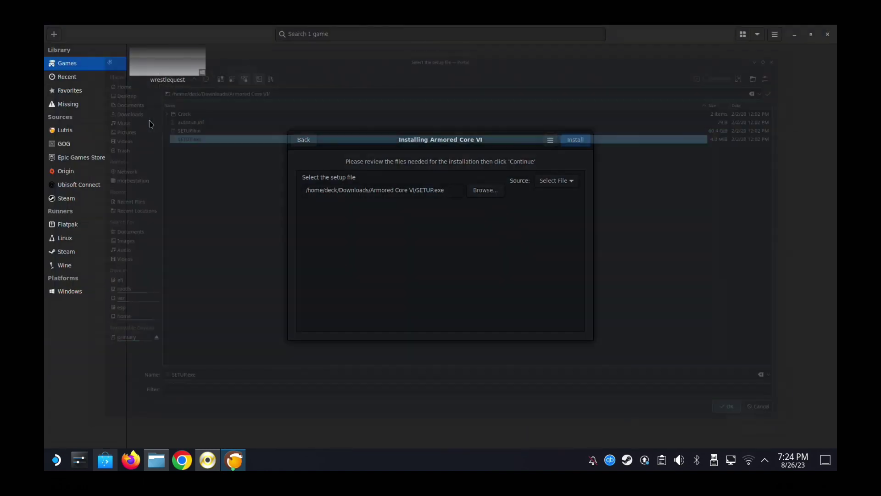
left_click(576, 139)
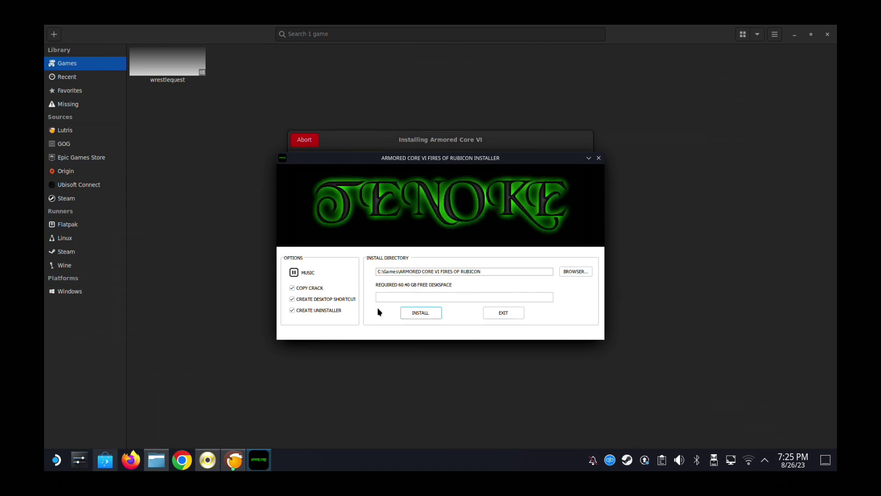
Disable the installer's desktop shortcut and uninstaller options, keeping Copy Crack enabled
left_click(343, 299)
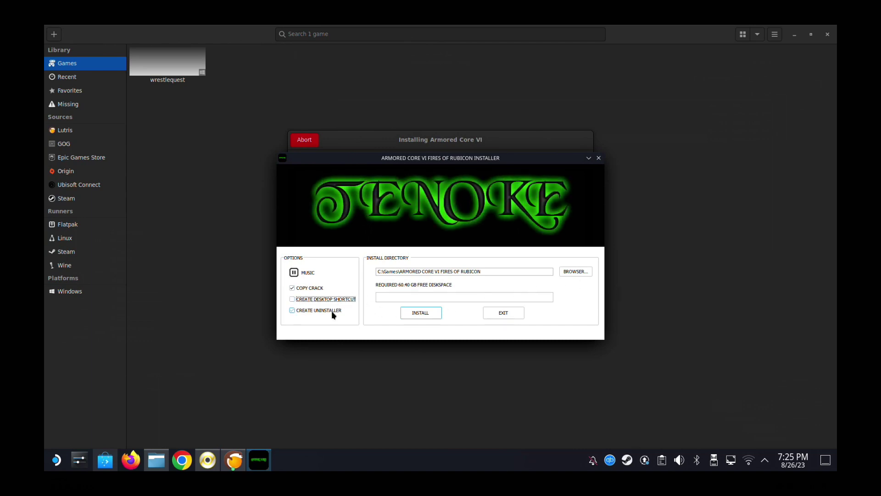
left_click(333, 314)
left_click(579, 271)
left_click(389, 223)
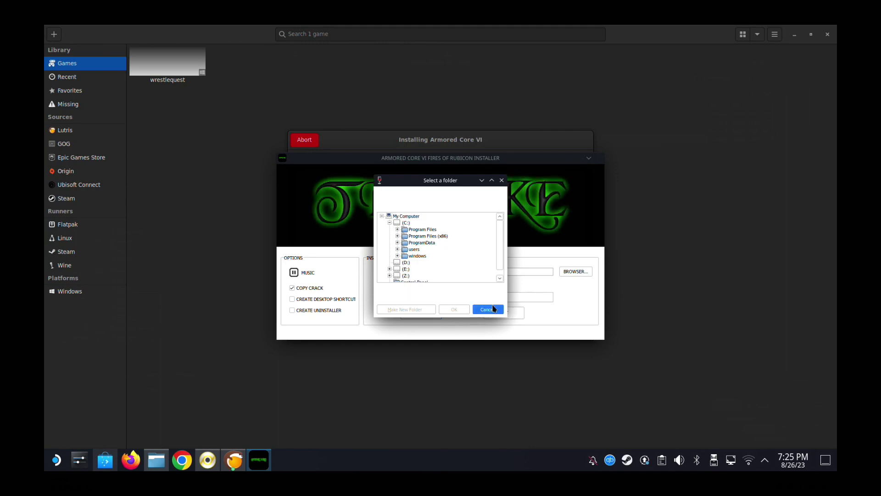
left_click(487, 308)
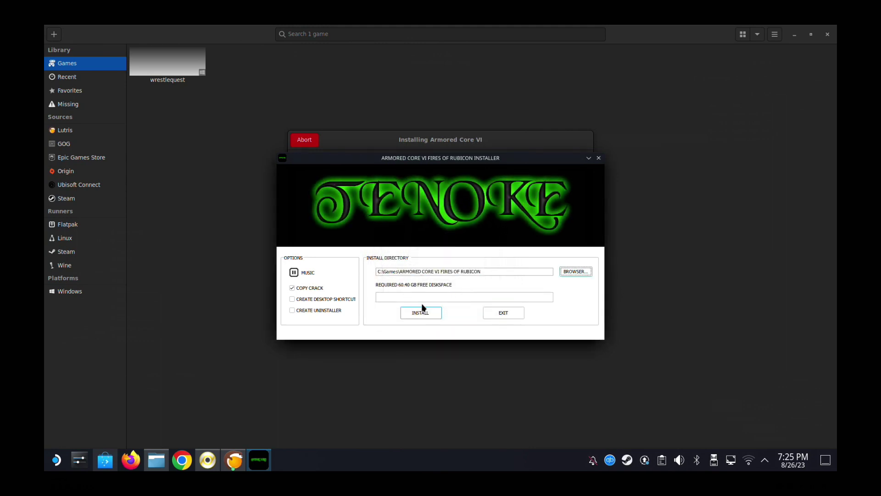
Install the game to C:\Games\ARMORED CORE VI FIRES OF RUBICON with the installer music paused, and acknowledge its completion
left_click(435, 314)
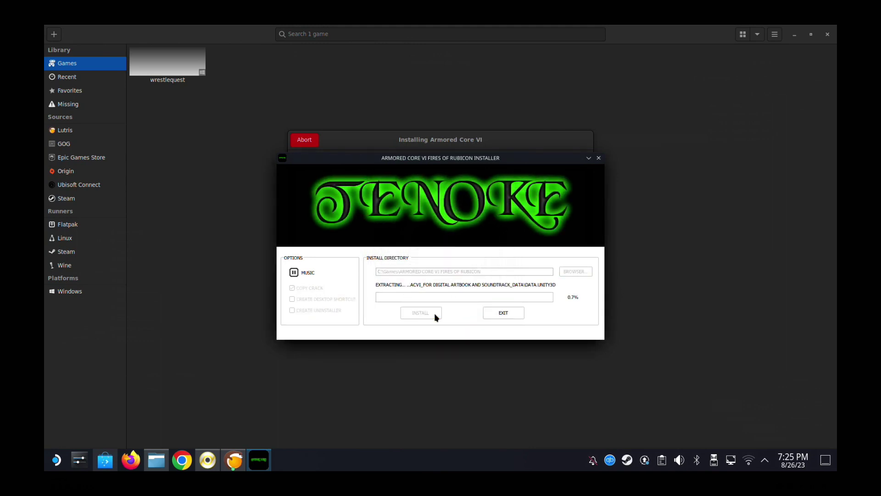
left_click(294, 273)
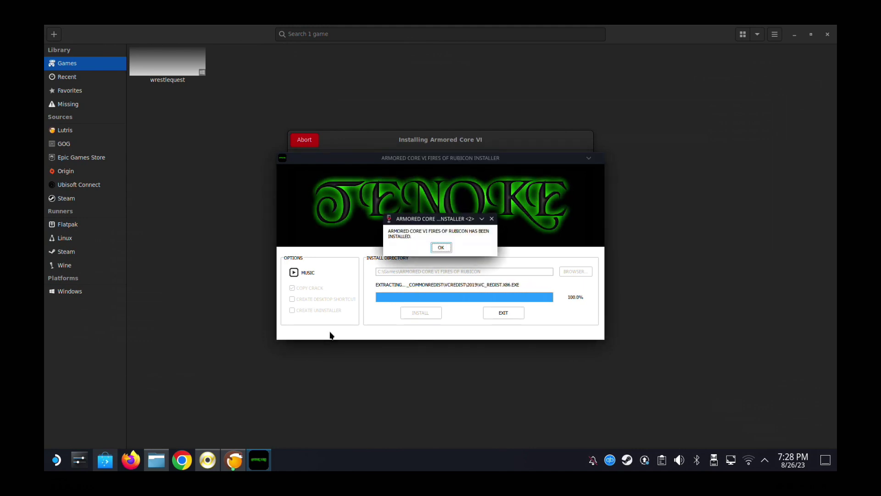
left_click(438, 248)
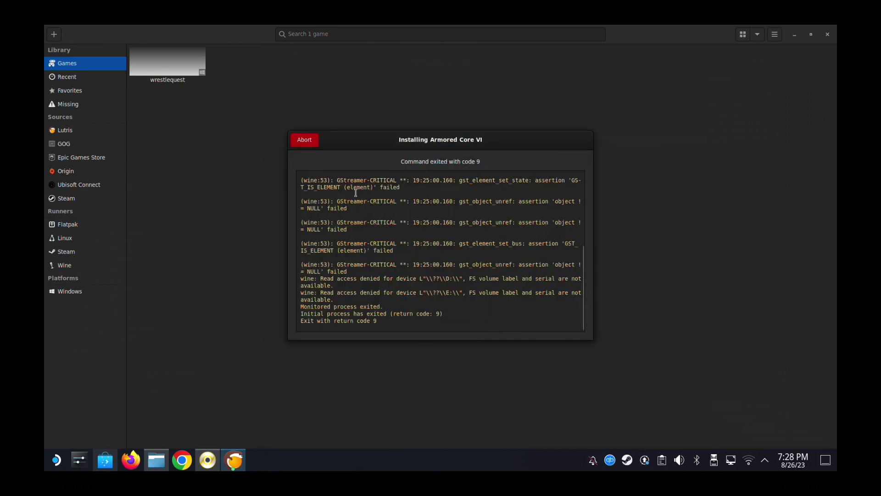
Examine the end of the Lutris installation log for the exit code, without aborting the installation
scroll(427, 261, "up", 2)
scroll(430, 266, "down", 2)
left_click(240, 458)
left_click(240, 458)
scroll(425, 276, "up", 5)
scroll(425, 276, "down", 5)
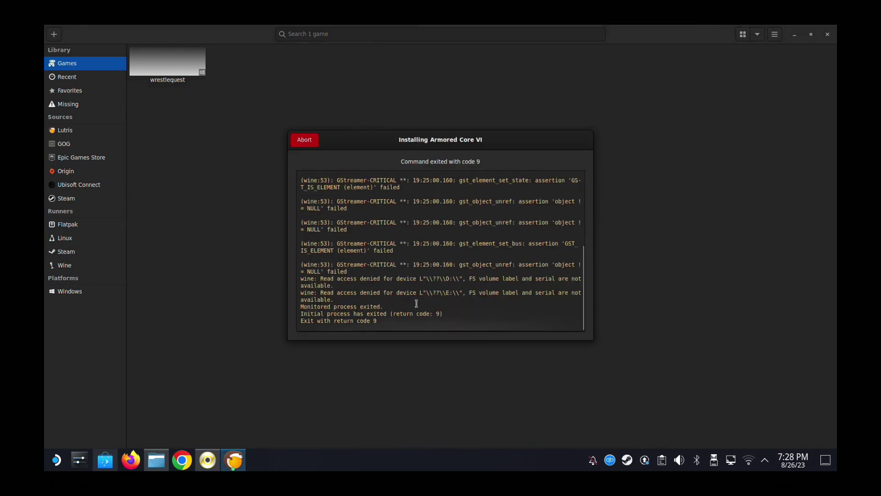
left_click_drag(343, 317, 419, 317)
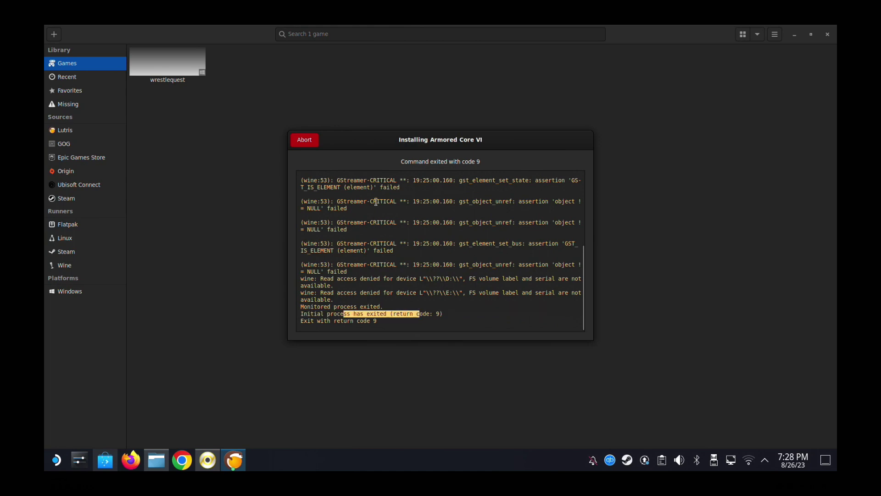
left_click(305, 143)
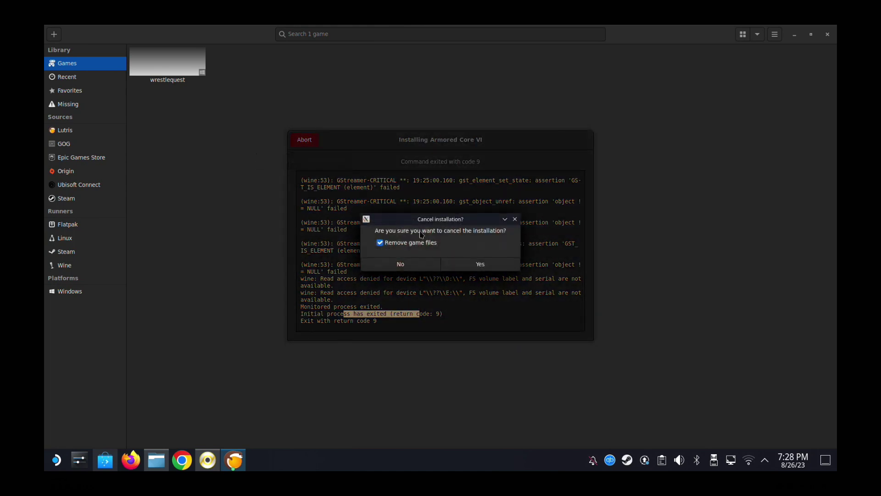
left_click(409, 268)
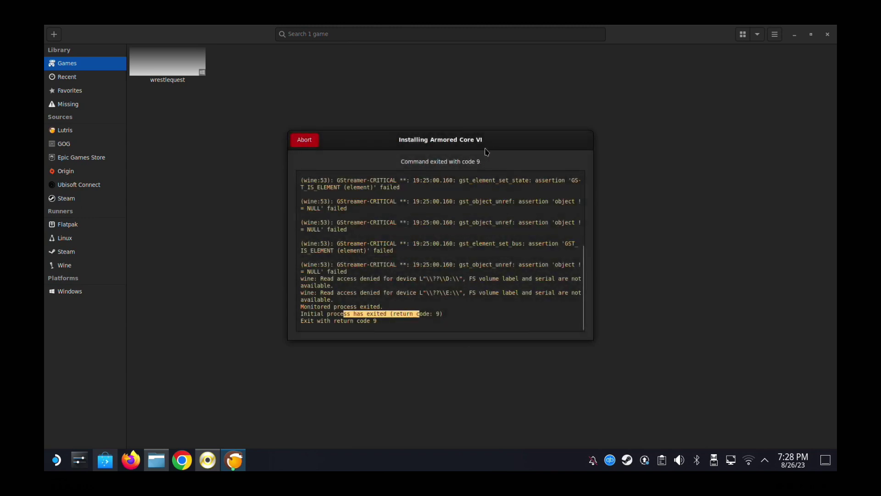
mouse_move(492, 142)
left_mouse_down()
mouse_move(541, 171)
mouse_move(481, 132)
left_mouse_up()
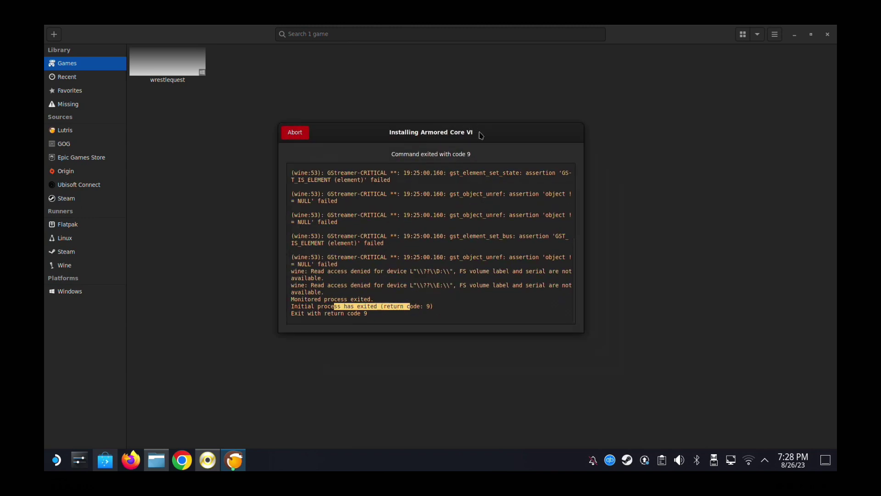
left_click(445, 307)
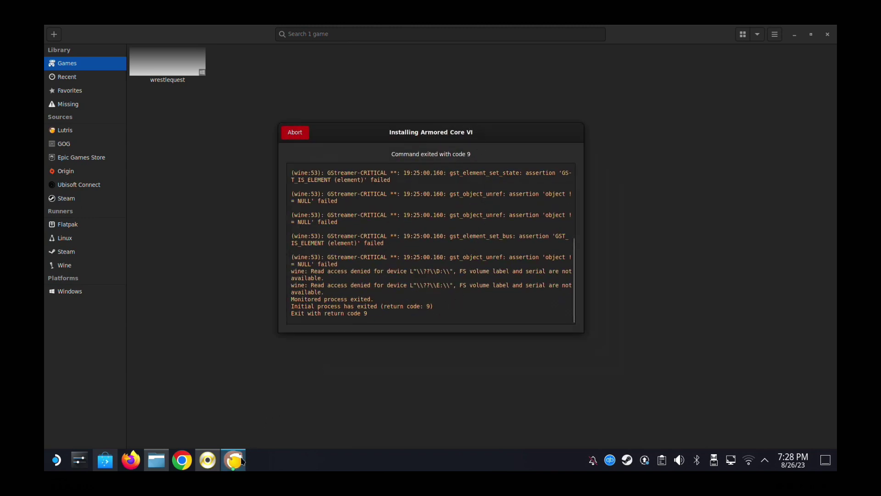
Close the PowerISO window that still holds the disc image
left_click(217, 466)
right_click(218, 465)
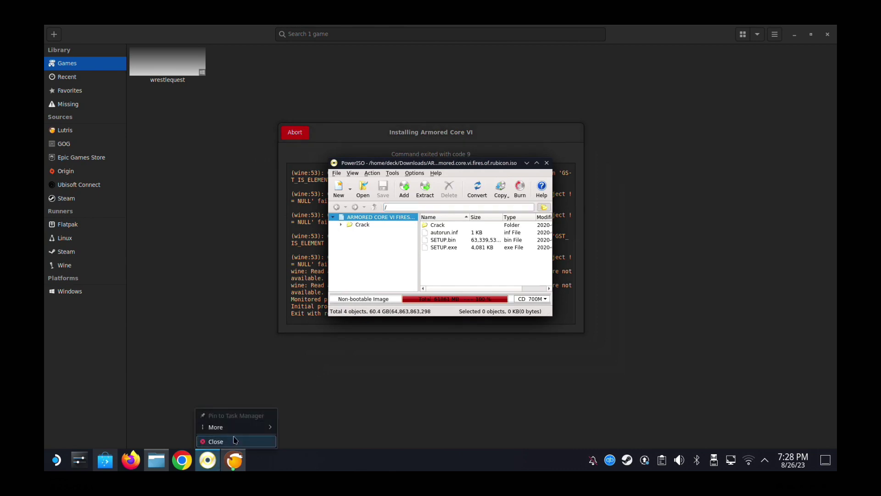
left_click(234, 440)
left_click_drag(291, 293, 369, 292)
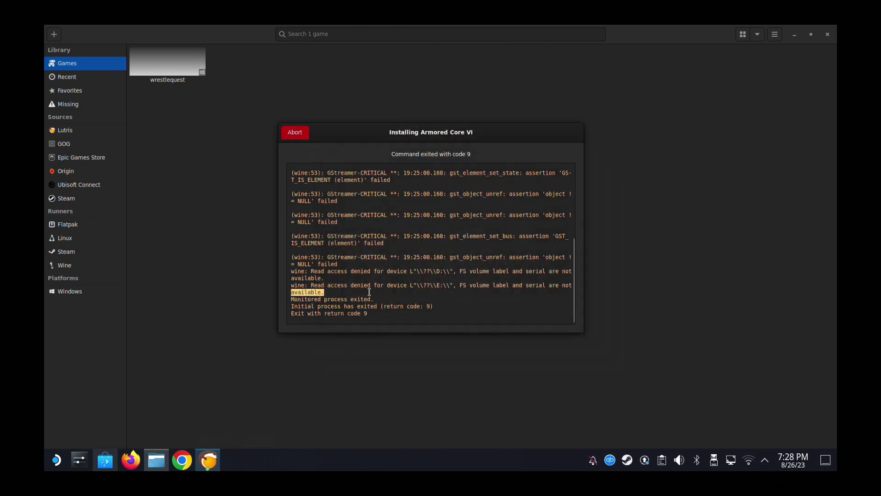
left_click_drag(350, 194, 338, 201)
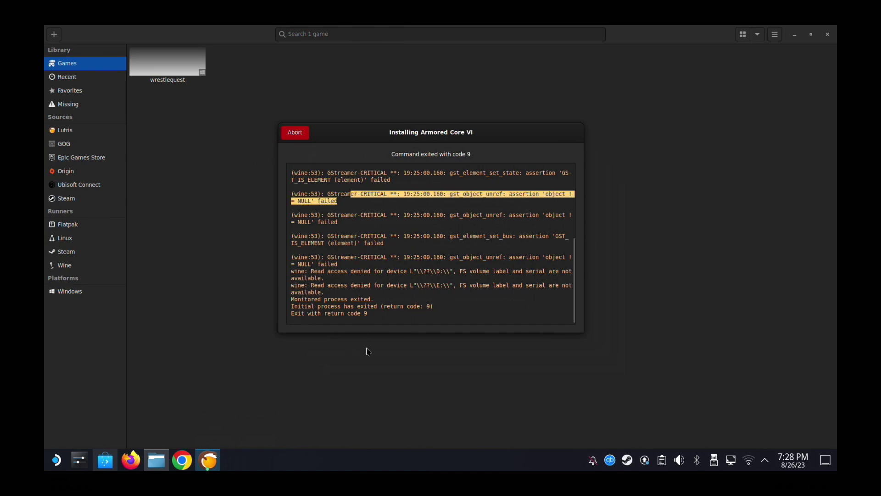
left_click(368, 352)
left_click(208, 466)
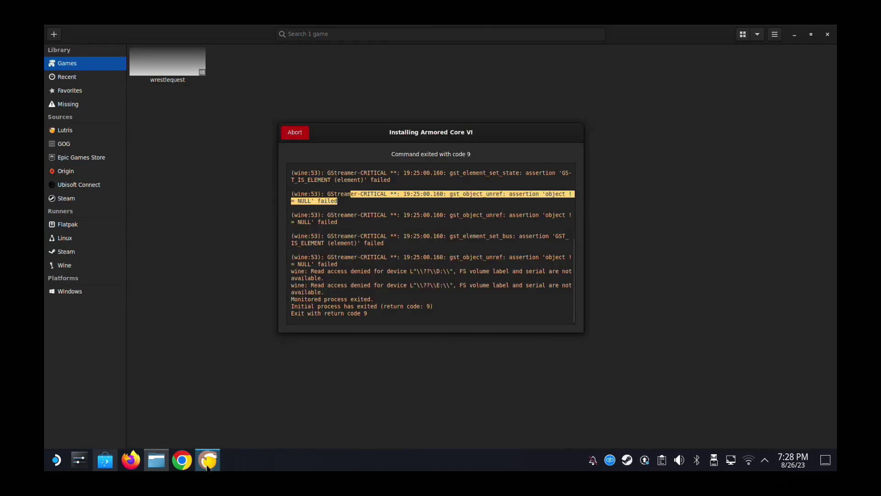
Minimize the Lutris main window and the Dolphin window, leaving only the installation log on the desktop
left_click(793, 37)
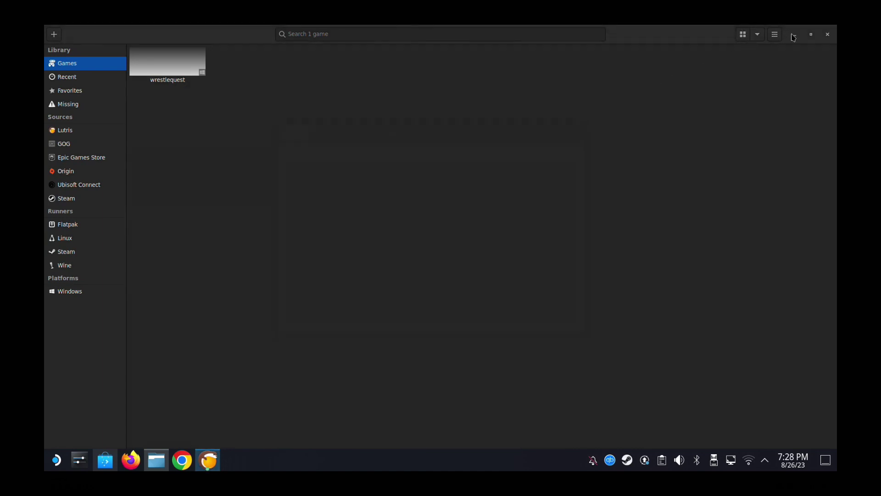
left_click(794, 36)
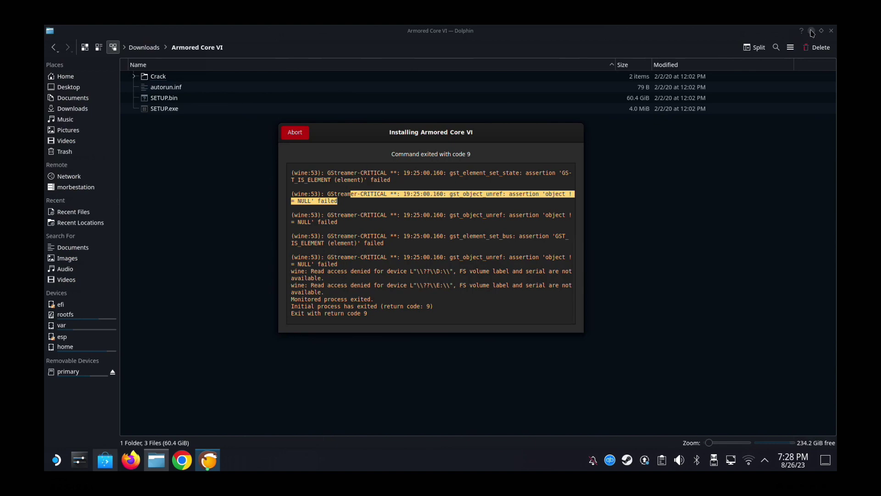
left_click(811, 31)
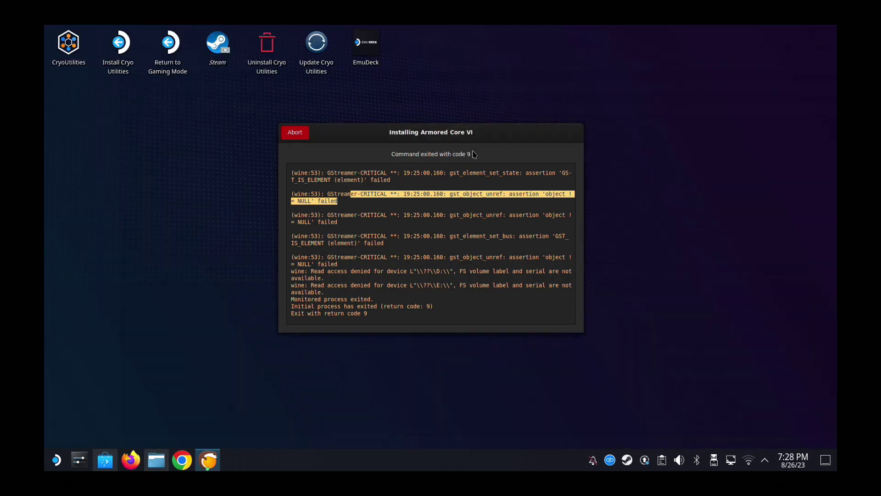
Examine the earlier entries of the Armored Core VI installation log, including the assertion messages
left_click(403, 312)
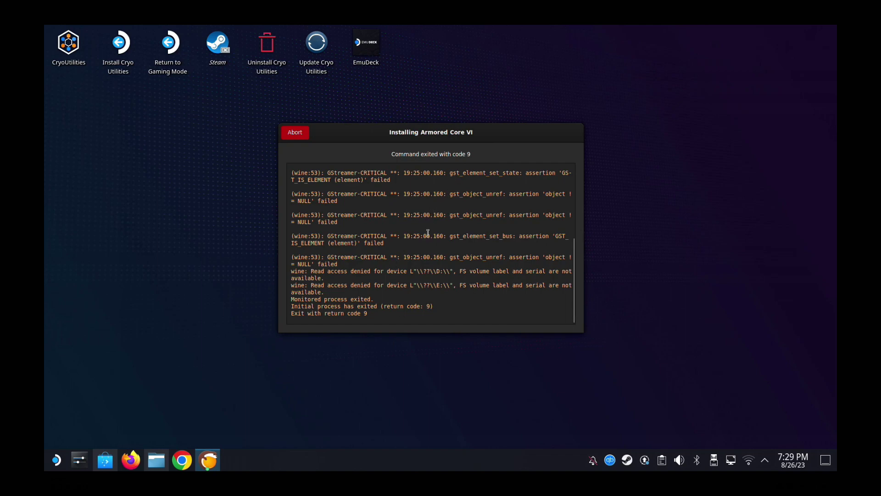
scroll(425, 242, "up", 2)
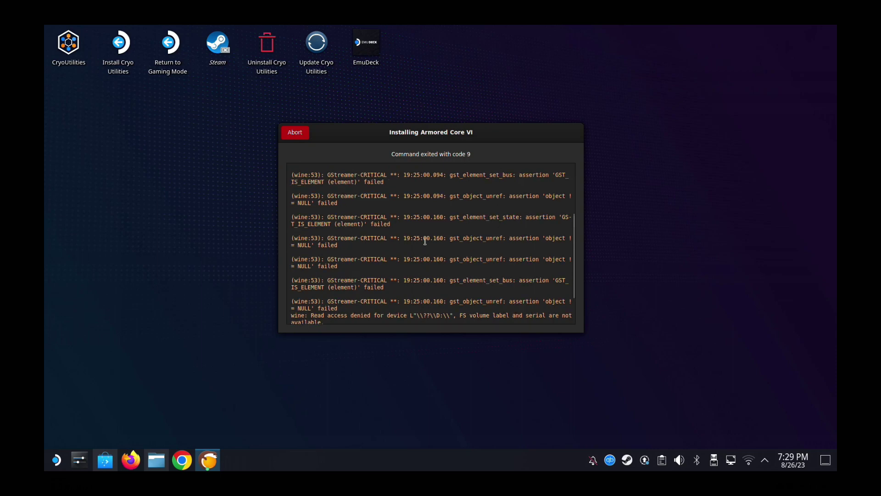
scroll(426, 241, "up", 4)
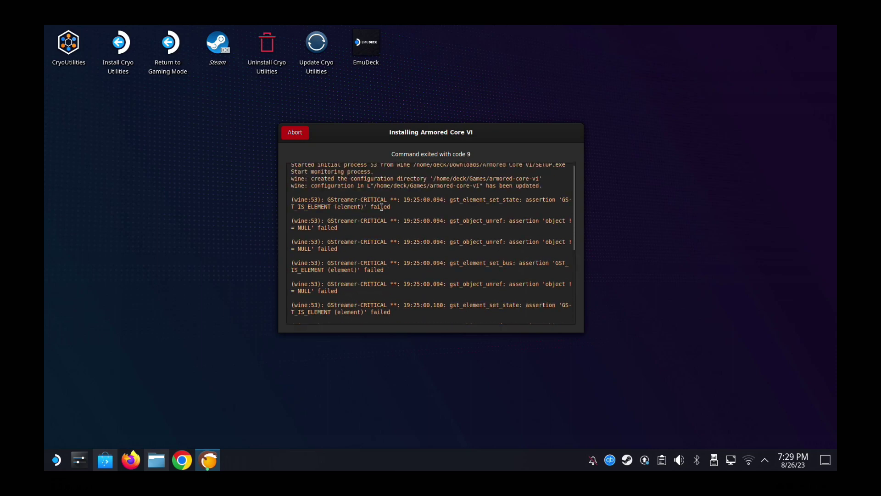
left_click_drag(371, 203, 473, 315)
left_click(474, 315)
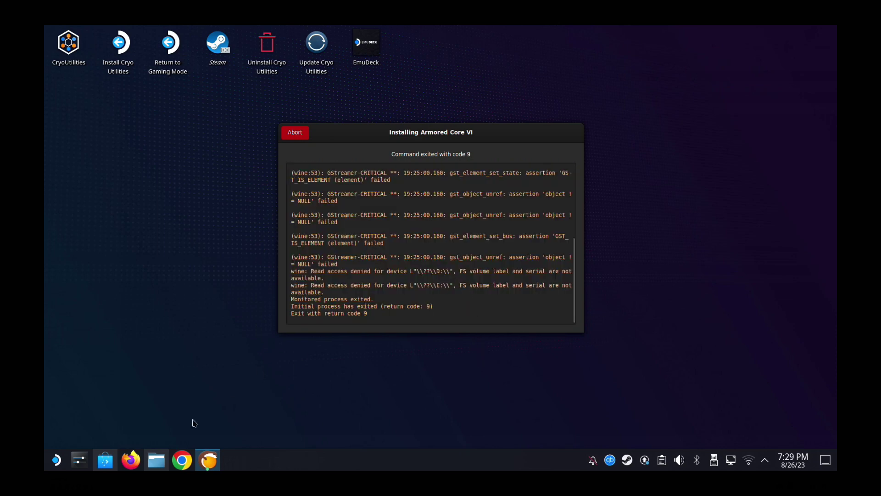
Browse in the file manager from Home to Games/armored-core-vi/drive_c/Games/ARMORED CORE VI FIRES OF RUBICON/Game
left_click(156, 460)
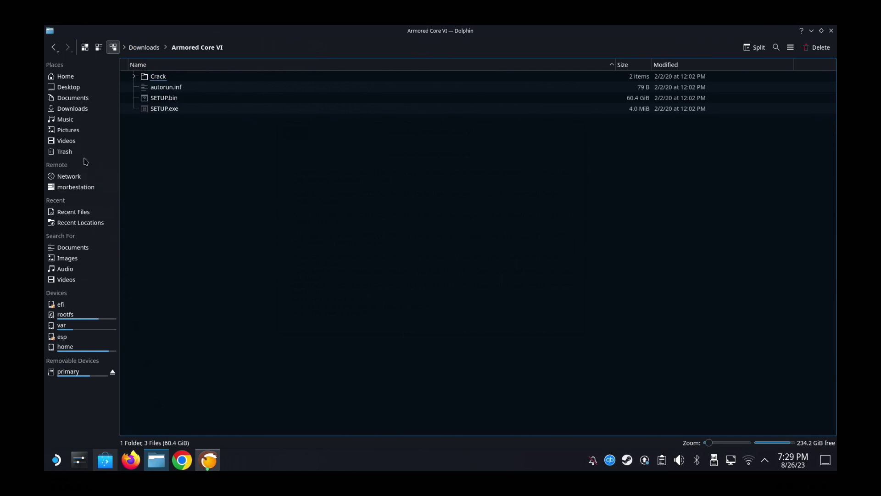
left_click(77, 80)
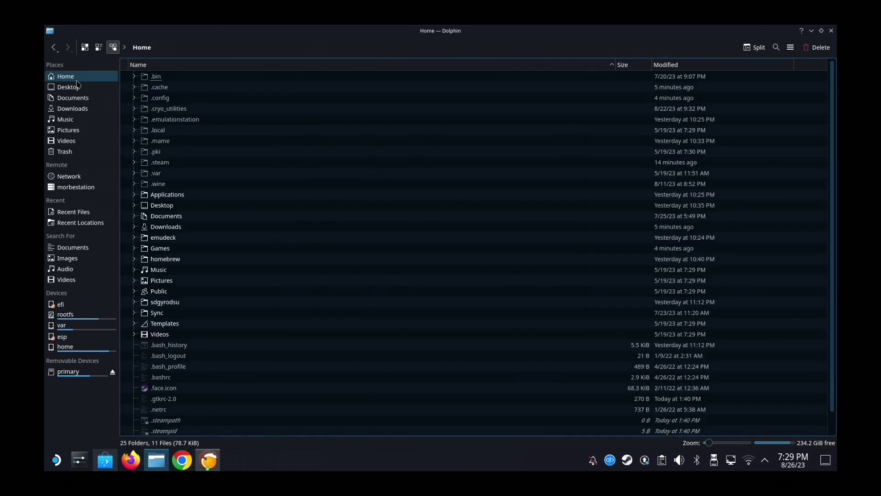
left_click(174, 250)
double_click(174, 250)
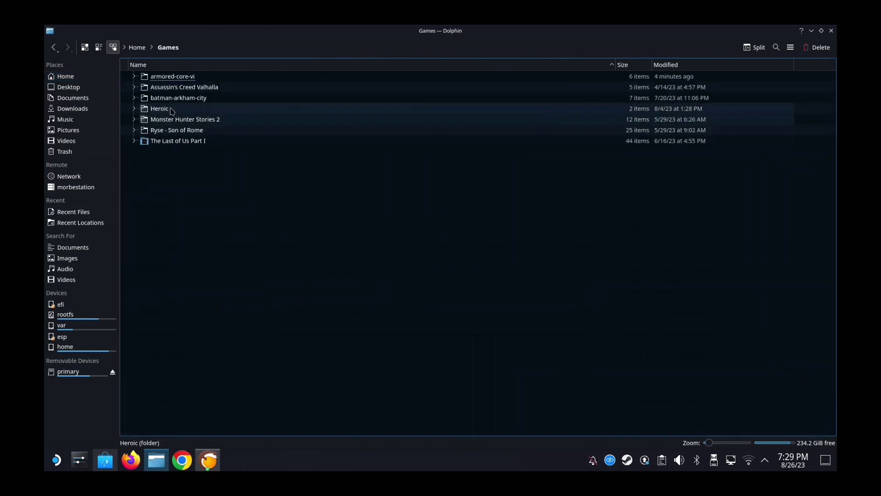
double_click(179, 76)
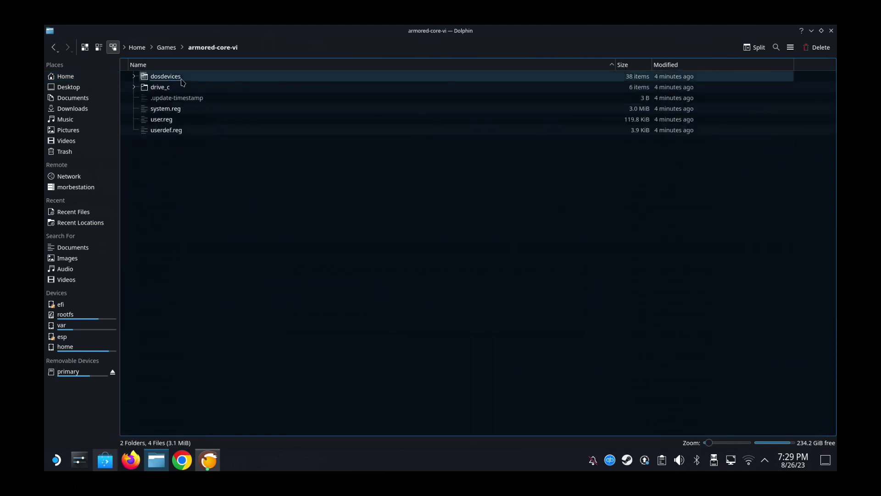
left_click(182, 91)
double_click(183, 92)
double_click(183, 76)
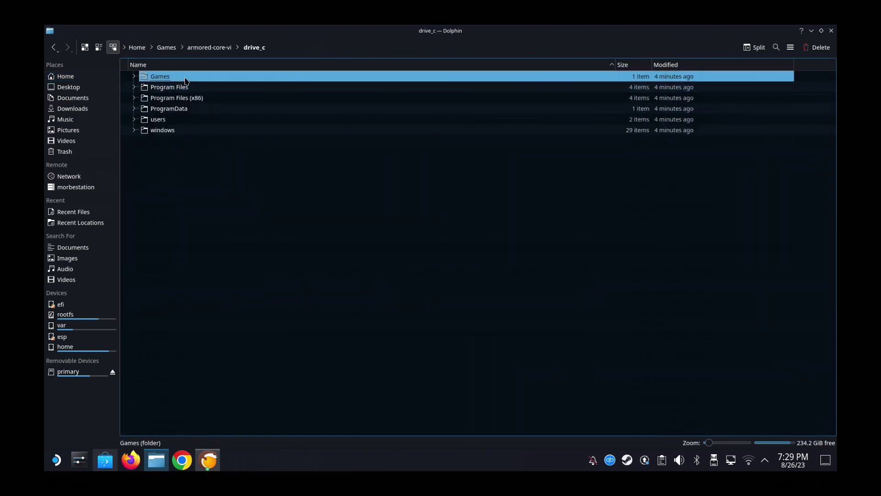
double_click(183, 77)
double_click(188, 97)
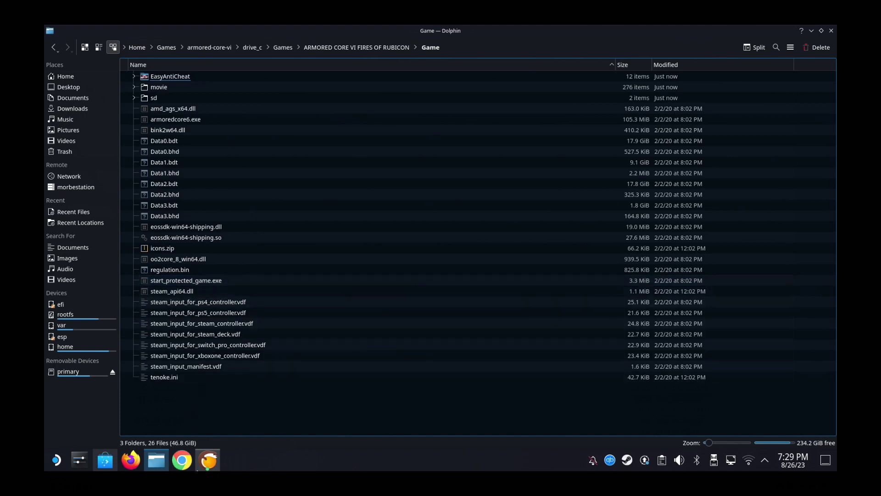
Cancel the Lutris installation of Armored Core VI without removing the game files, and minimize the Lutris window
left_click(208, 460)
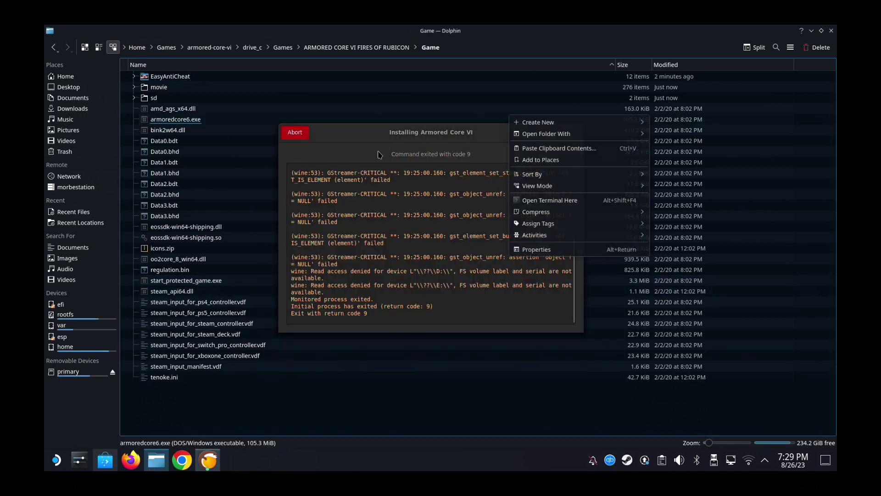
left_click(295, 137)
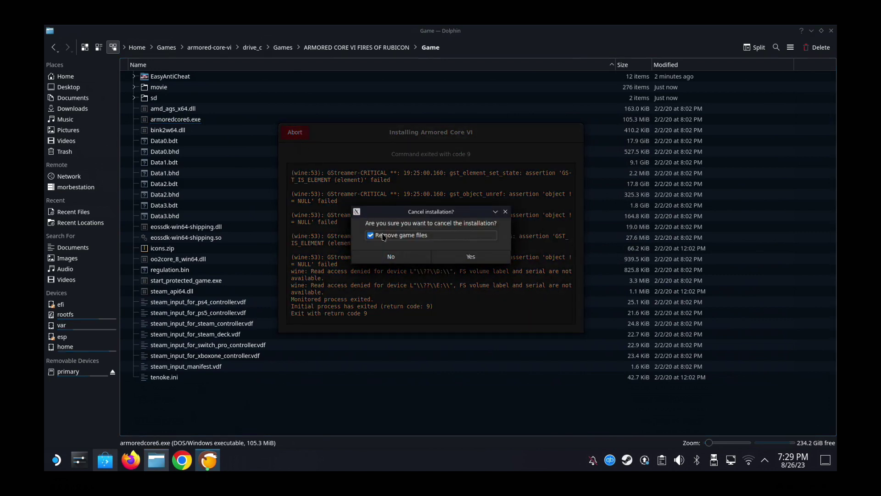
left_click(383, 236)
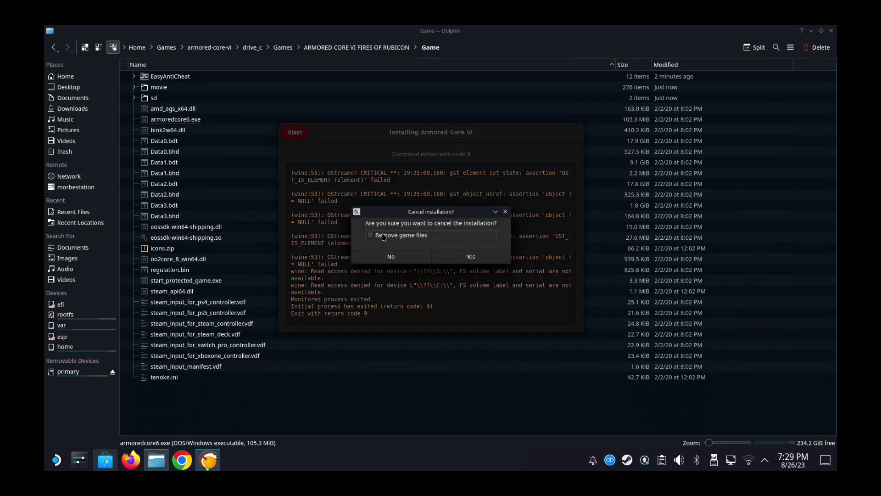
left_click(445, 258)
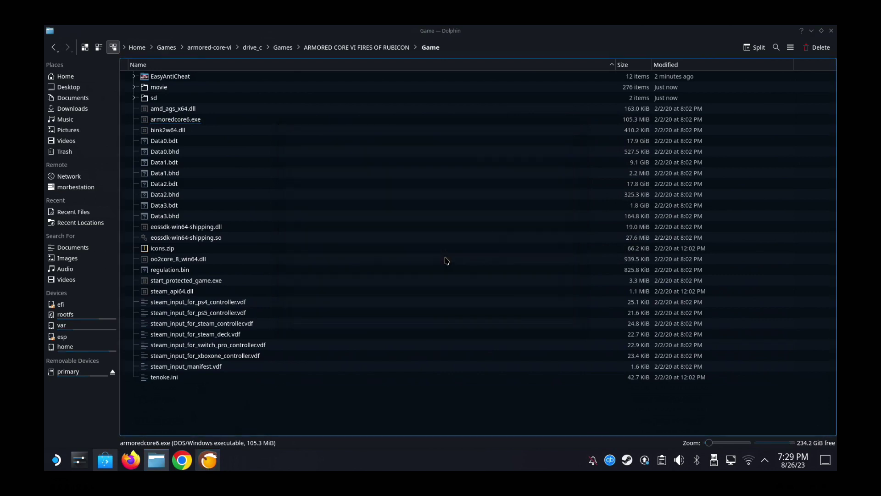
left_click(204, 468)
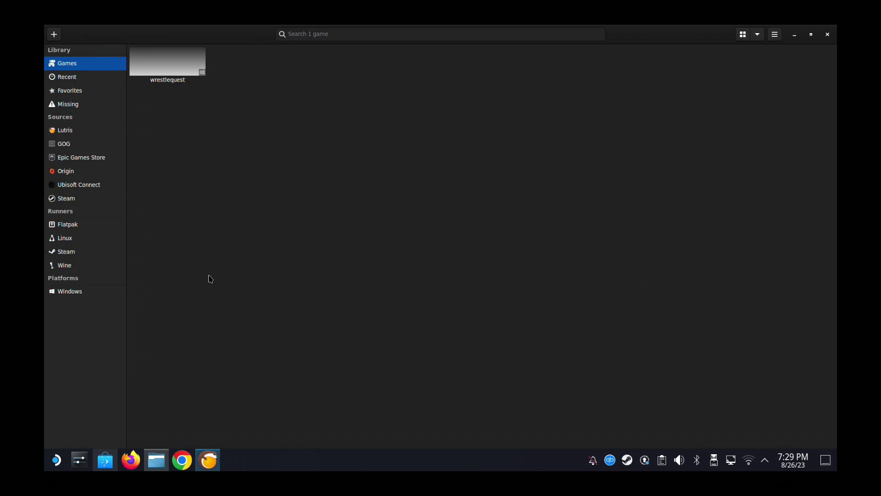
left_click(218, 466)
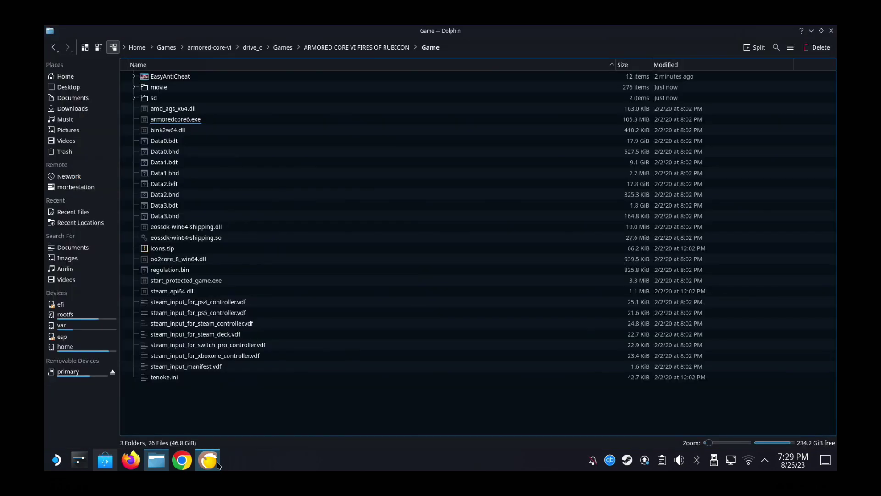
Open the Downloads folder in a second file manager tab, keeping the installed Game folder open in the first
right_click(89, 100)
right_click(84, 109)
right_click(84, 111)
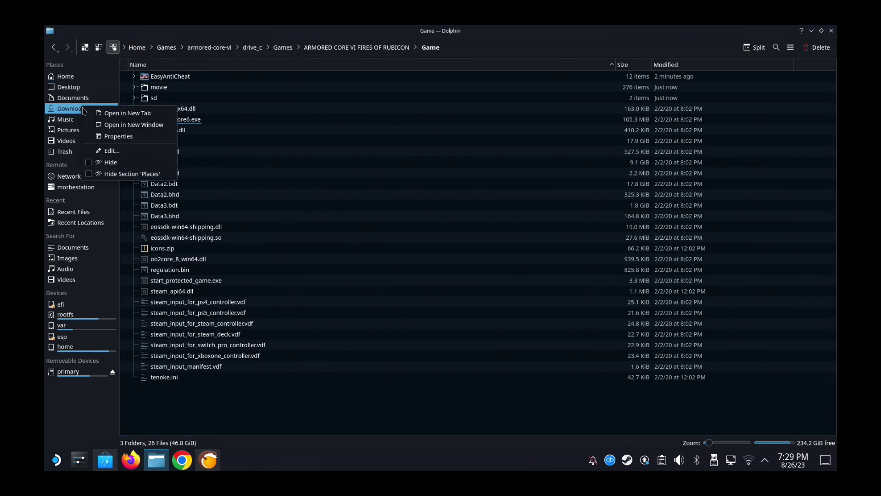
left_click(122, 113)
left_click(184, 66)
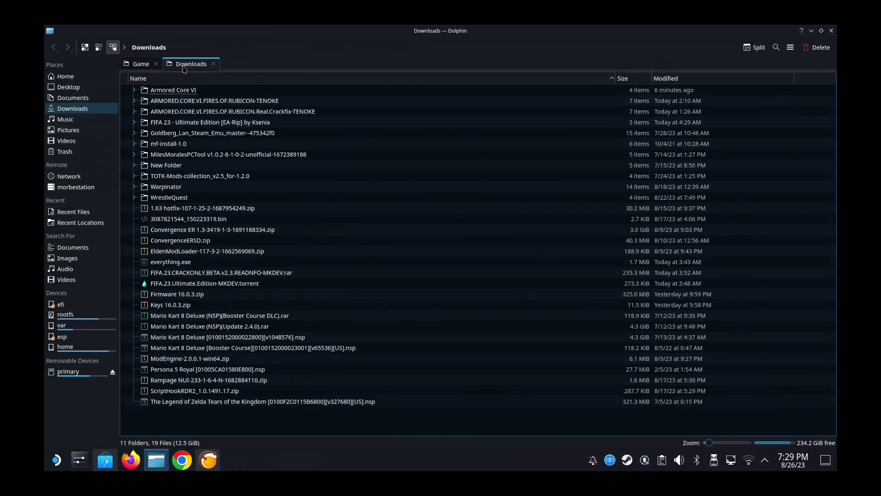
Copy the ArtbookOST and Game folders from the Crack folder inside ARMORED.CORE.VI.FIRES.OF.RUBICON.Real.Crackfix-TENOKE
double_click(214, 111)
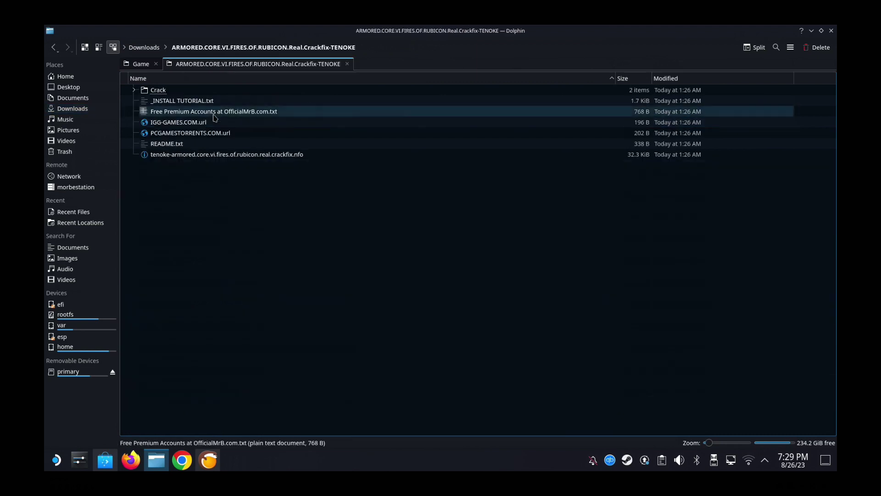
double_click(166, 91)
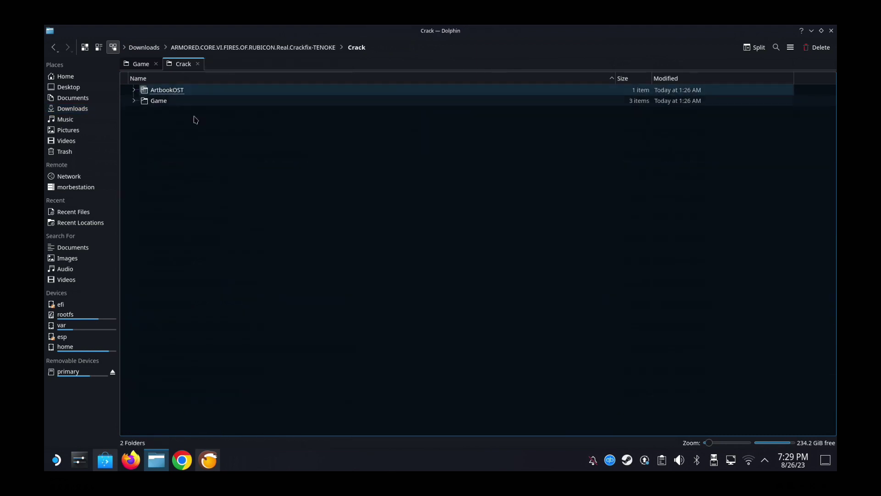
left_click_drag(197, 134, 147, 92)
right_click(147, 92)
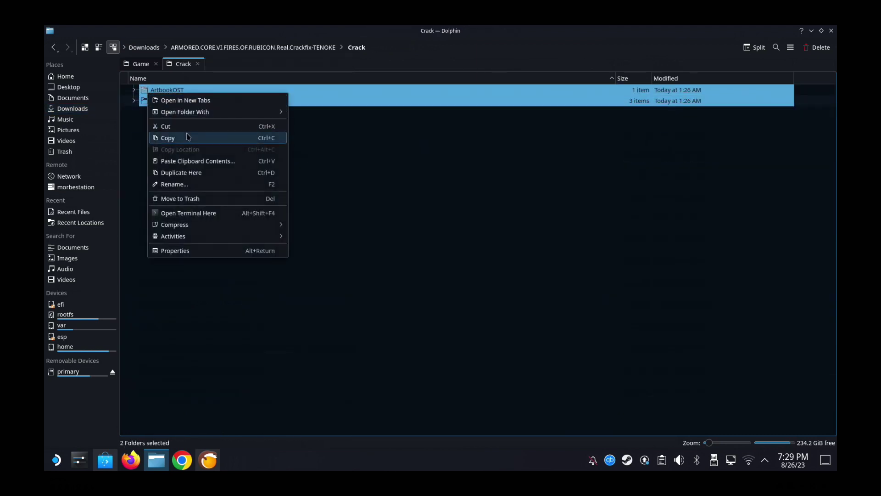
left_click(187, 136)
Paste the two copied folders into the installed ARMORED CORE VI FIRES OF RUBICON folder, merging the folders and overwriting all existing files
left_click(140, 66)
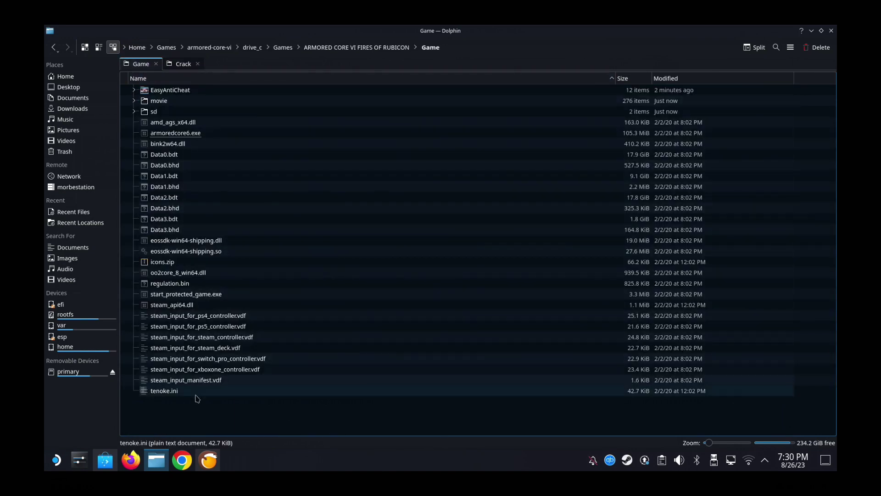
left_click(375, 52)
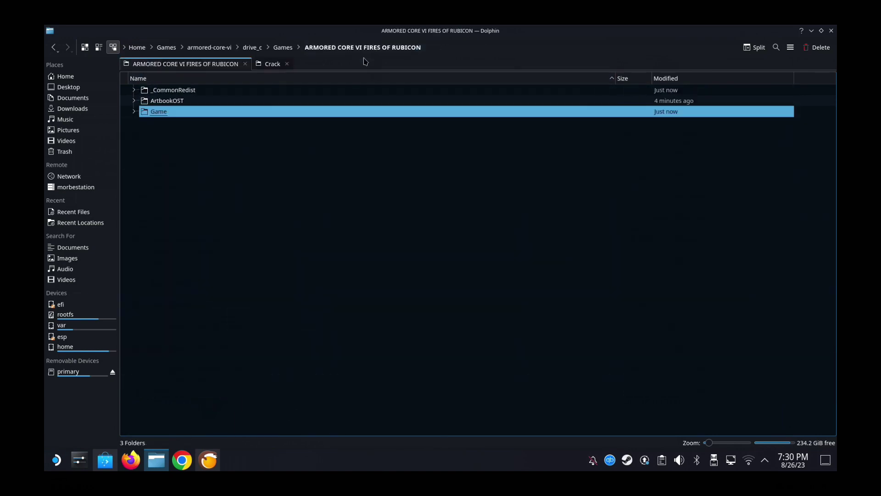
left_click(267, 167)
right_click(267, 165)
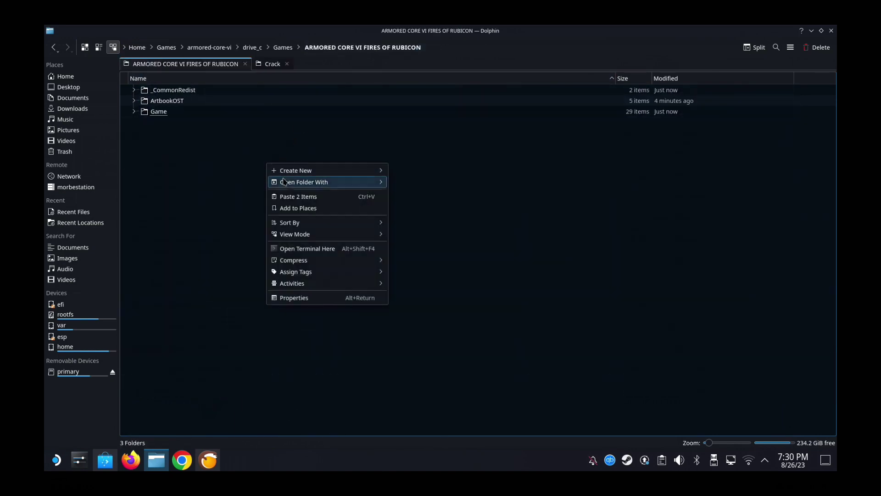
left_click(298, 196)
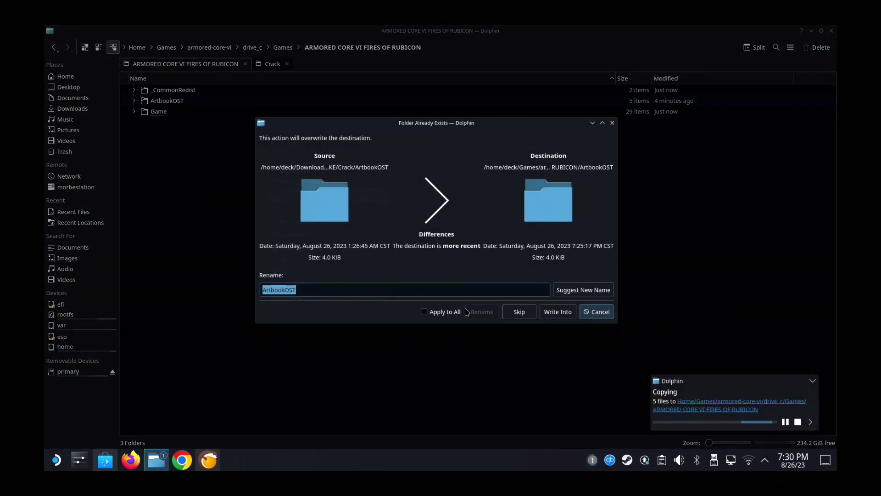
left_click(444, 312)
left_click(568, 309)
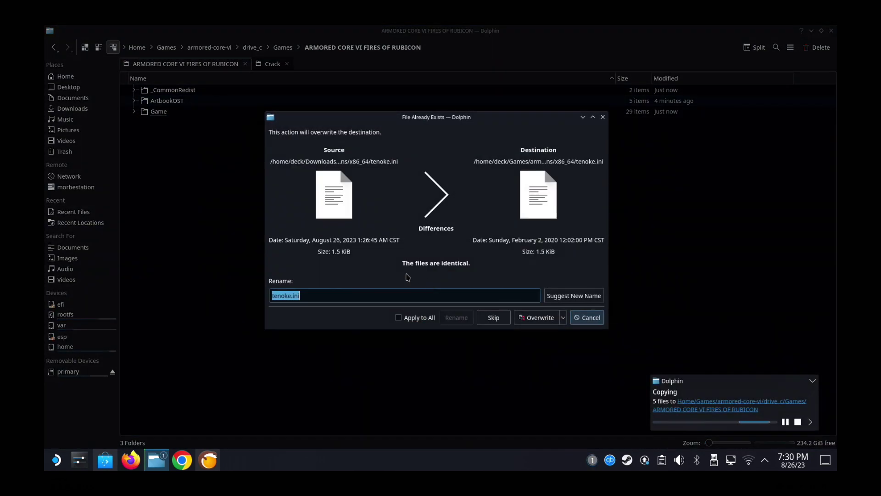
left_click(399, 317)
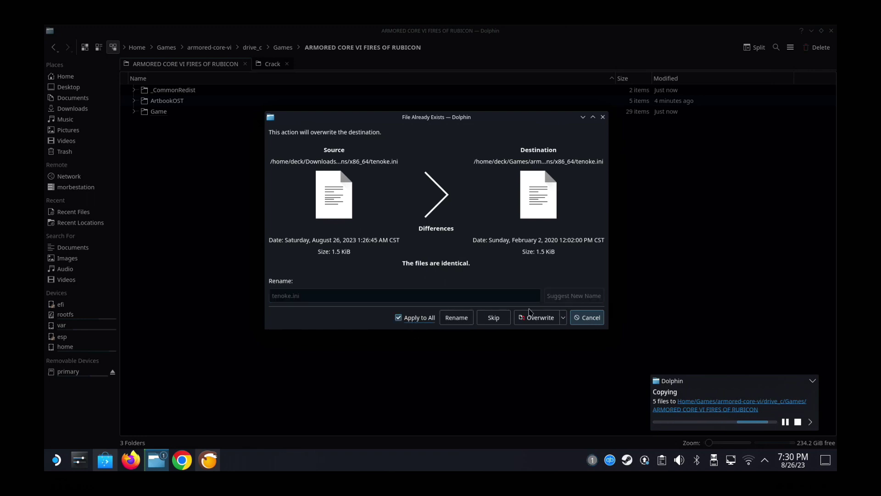
left_click(538, 317)
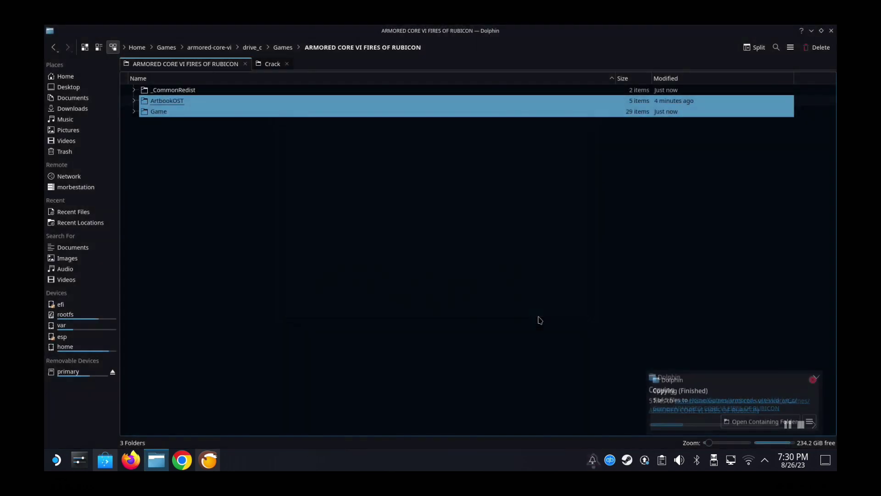
Look through the DirectX and vcredist folders inside _CommonRedist, and return to the installed Game folder
double_click(162, 92)
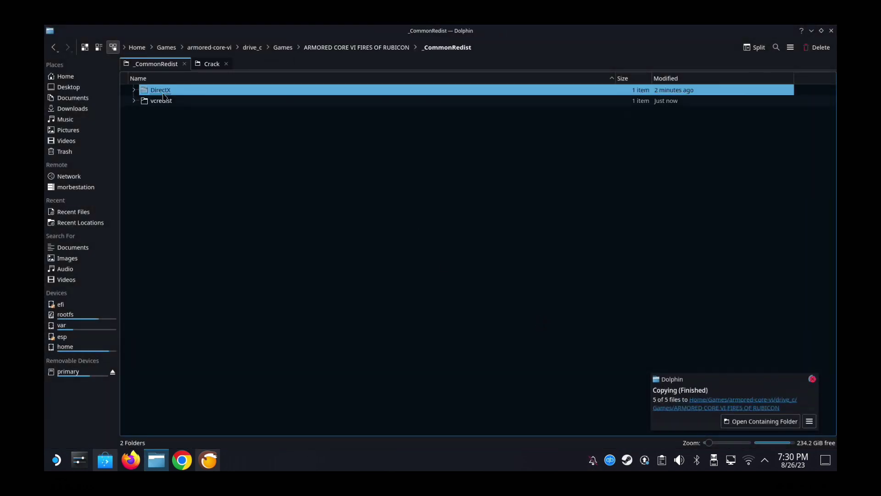
double_click(164, 92)
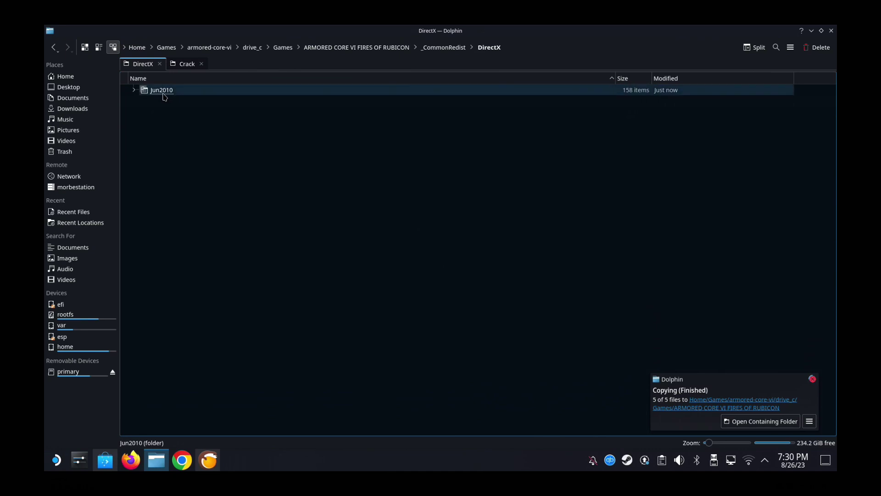
left_click(456, 52)
double_click(221, 102)
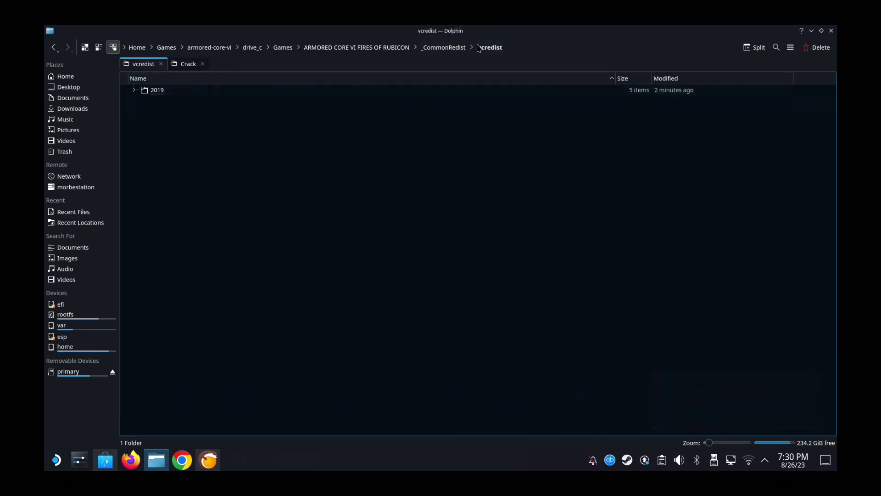
left_click(453, 49)
left_click(394, 48)
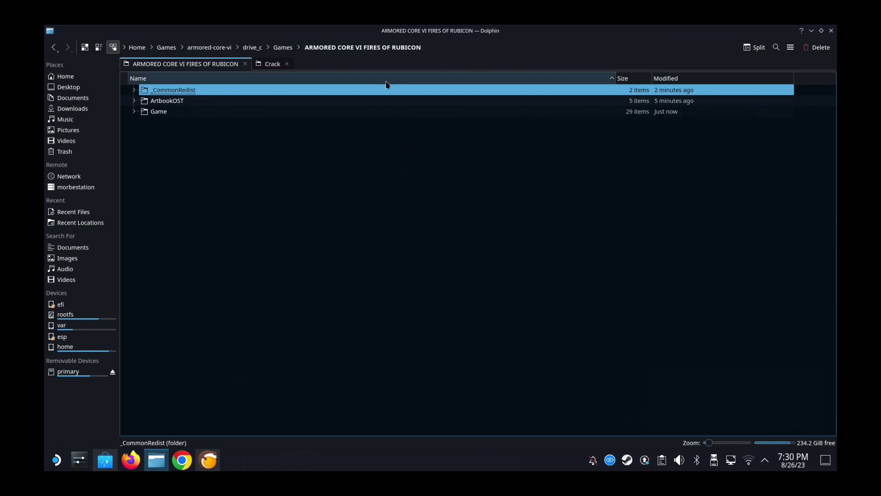
double_click(265, 111)
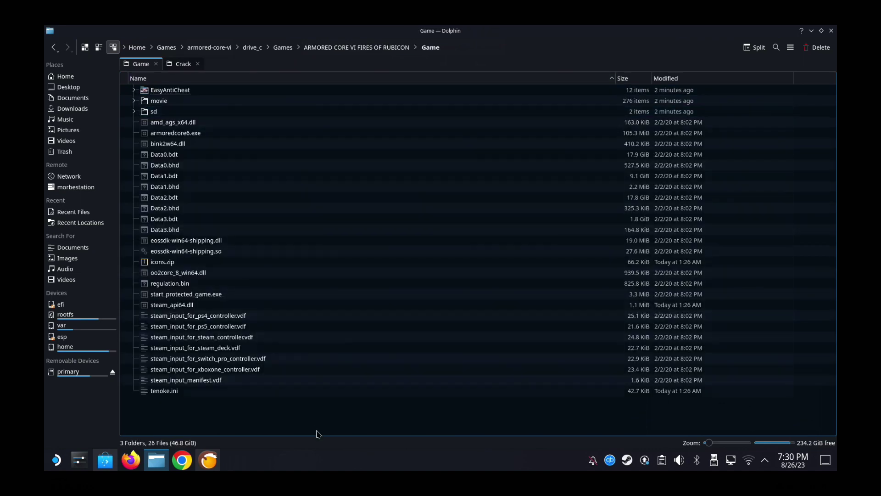
Switch to the Steam library and start adding a non-Steam game by browsing for its executable
right_click(629, 462)
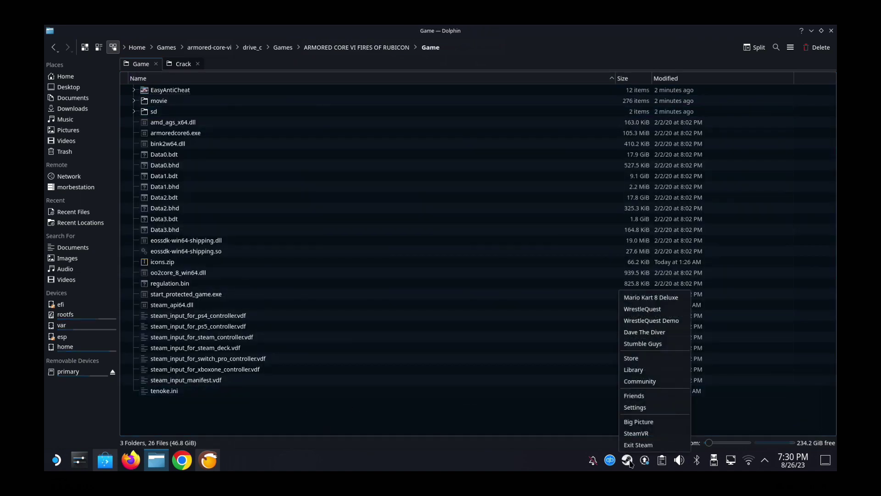
left_click(644, 371)
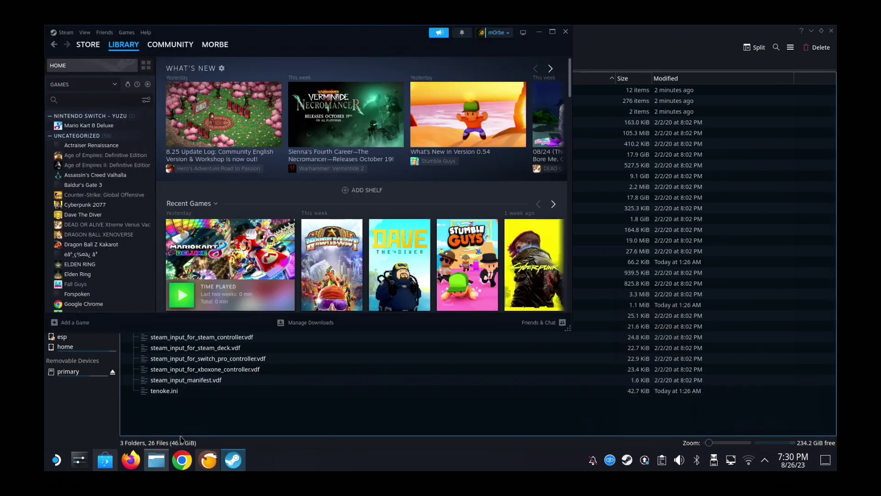
left_click(64, 323)
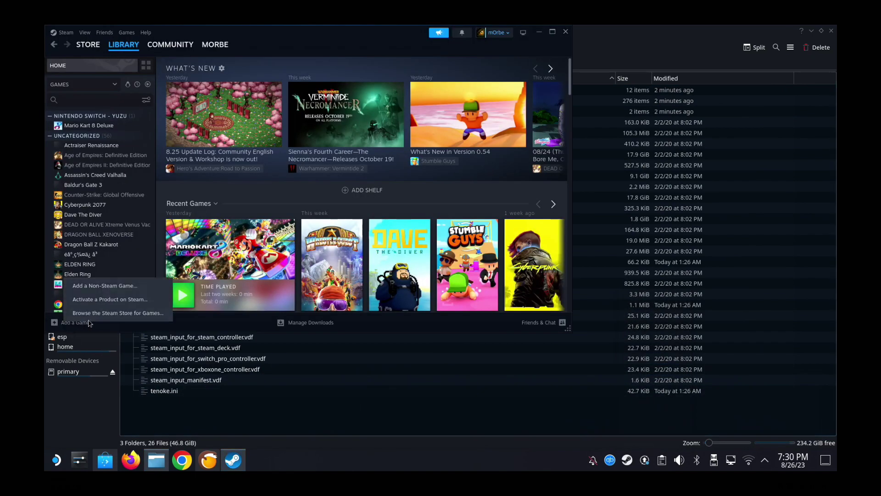
left_click(105, 285)
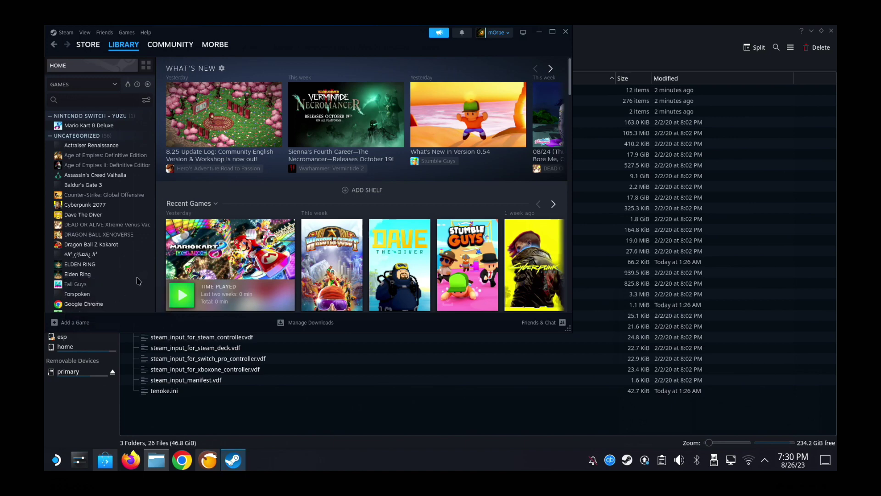
left_click(211, 295)
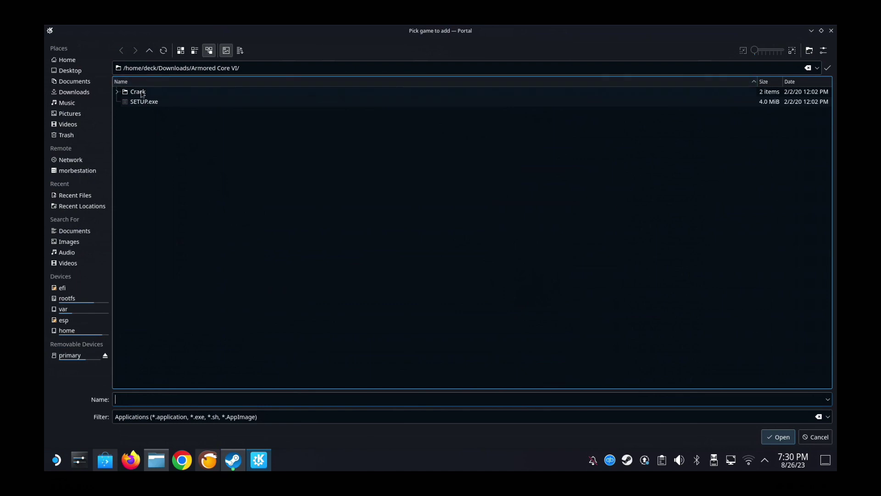
Add armoredcore6.exe from Games/armored-core-vi/drive_c/Games/ARMORED CORE VI FIRES OF RUBICON/Game to the library as a non-Steam game
left_click(66, 60)
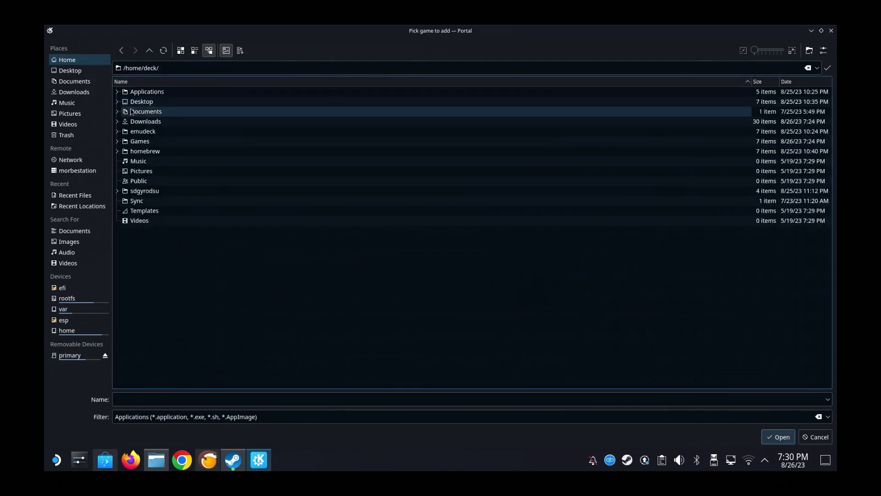
double_click(143, 141)
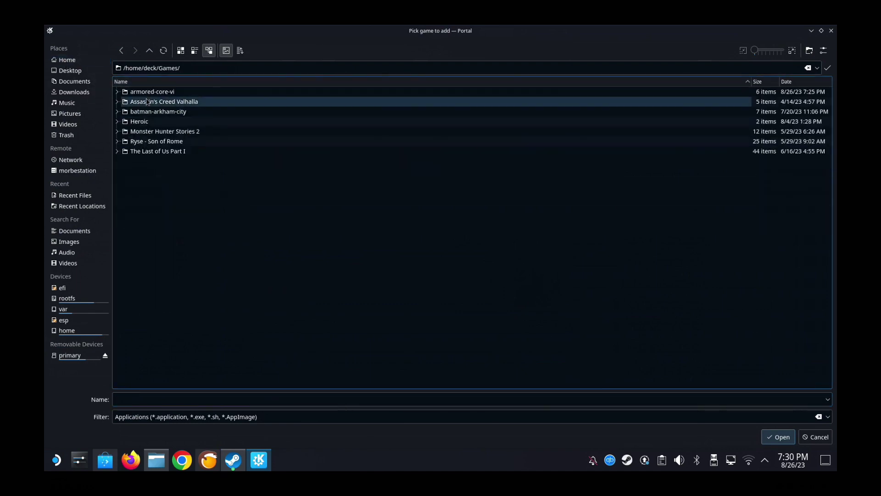
double_click(150, 91)
double_click(140, 102)
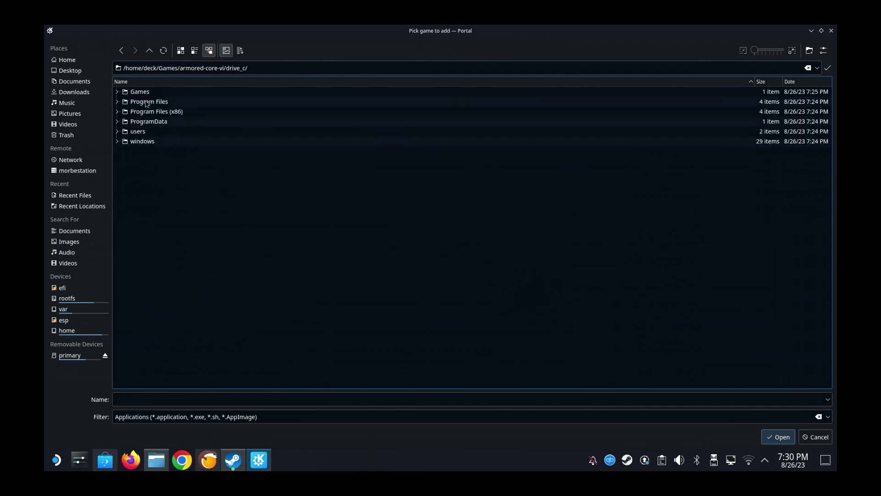
double_click(146, 91)
left_click(153, 92)
double_click(153, 92)
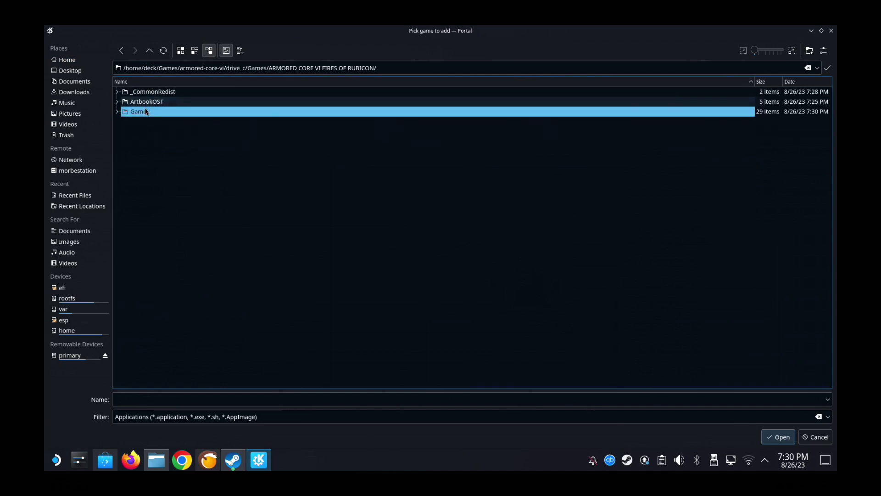
double_click(146, 111)
double_click(155, 121)
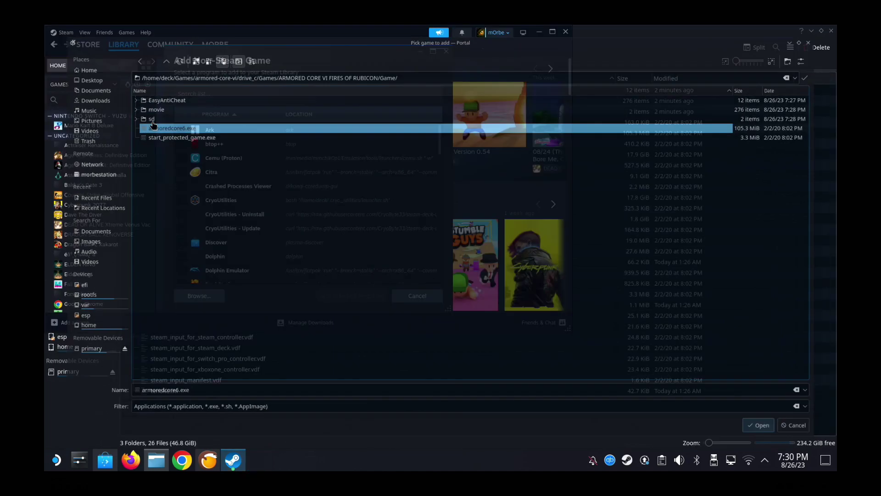
left_click(345, 295)
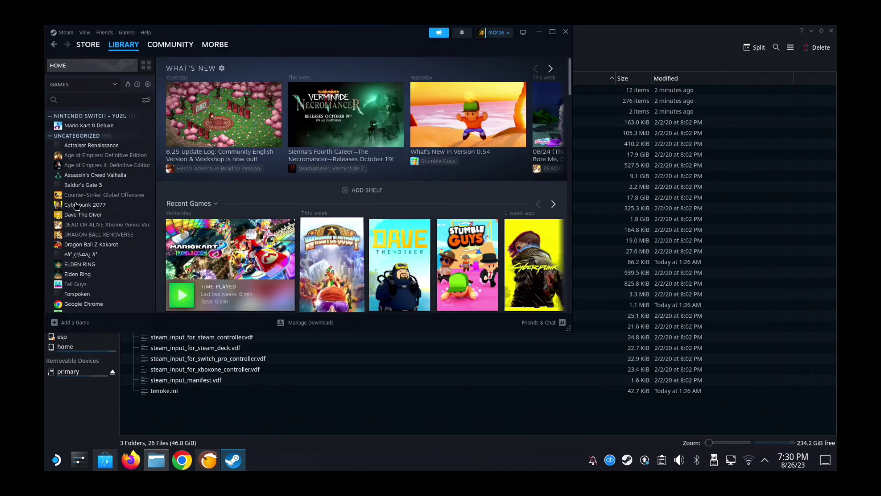
Force the use of a specific Steam Play compatibility tool for armoredcore6.exe and choose its version
left_click(71, 177)
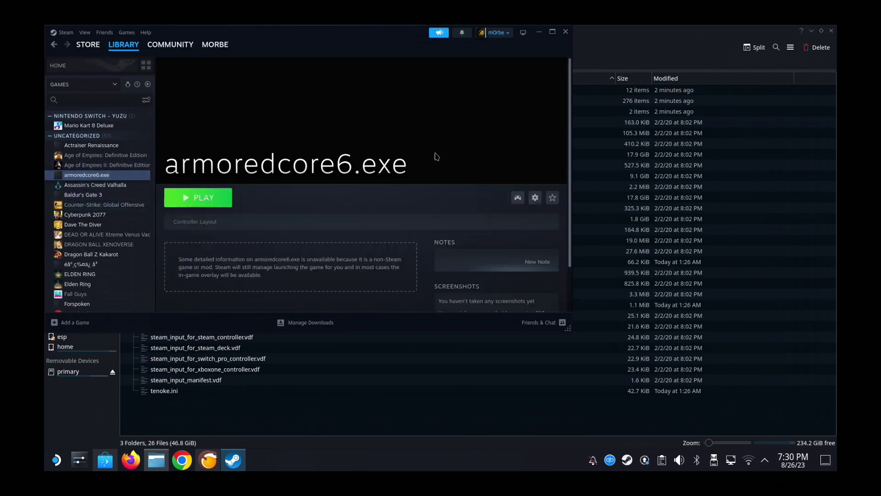
left_click(535, 199)
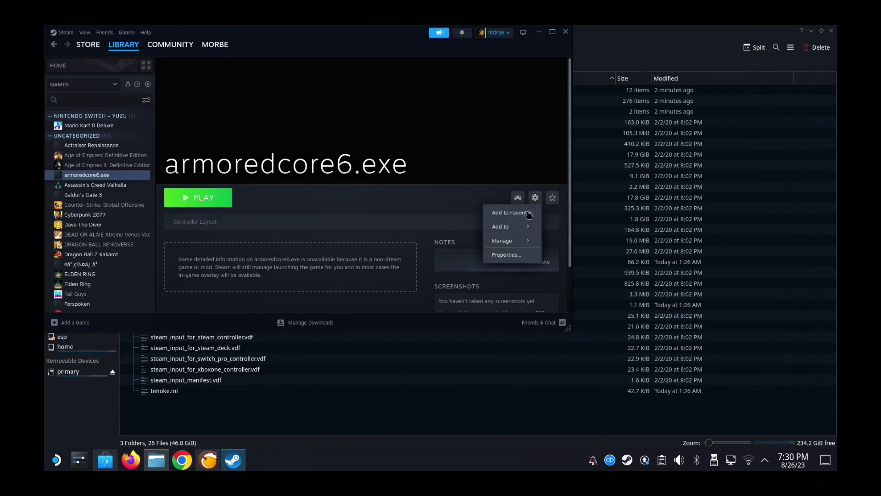
left_click(507, 254)
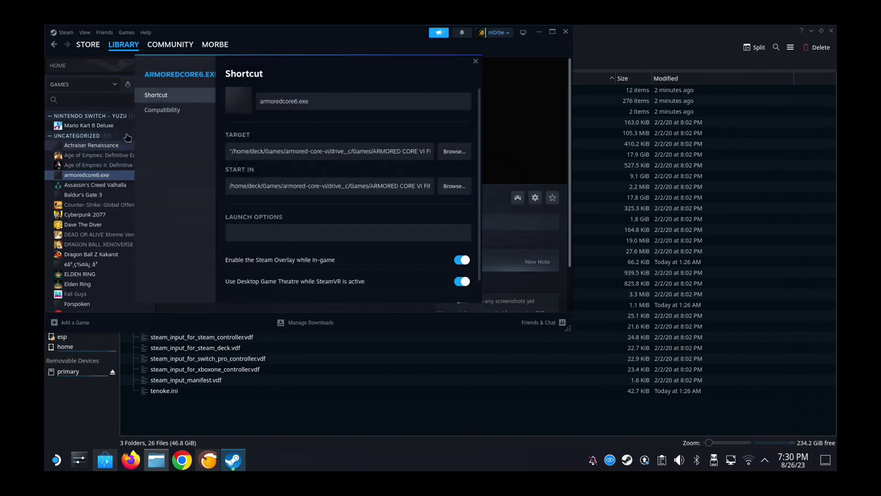
left_click(146, 111)
left_click(347, 94)
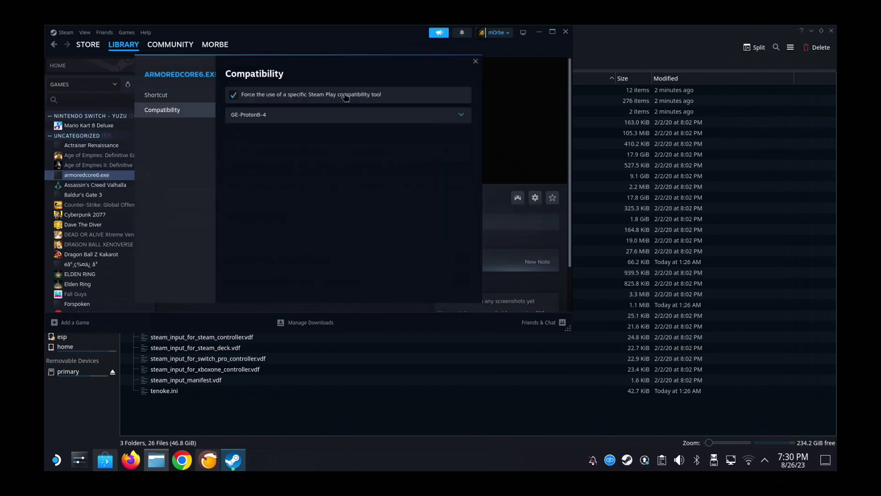
left_click(340, 115)
left_click(333, 148)
left_click(476, 62)
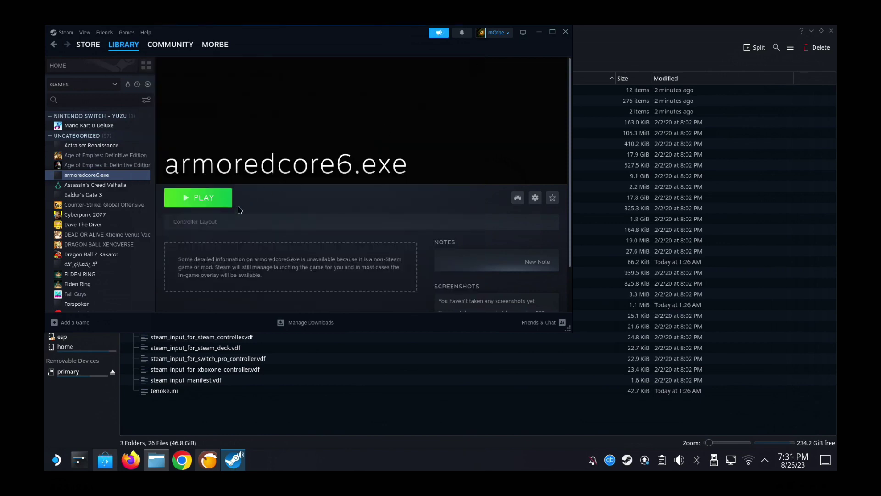
Launch armoredcore6.exe and agree to the privacy policy and the data usage agreement
left_click(217, 207)
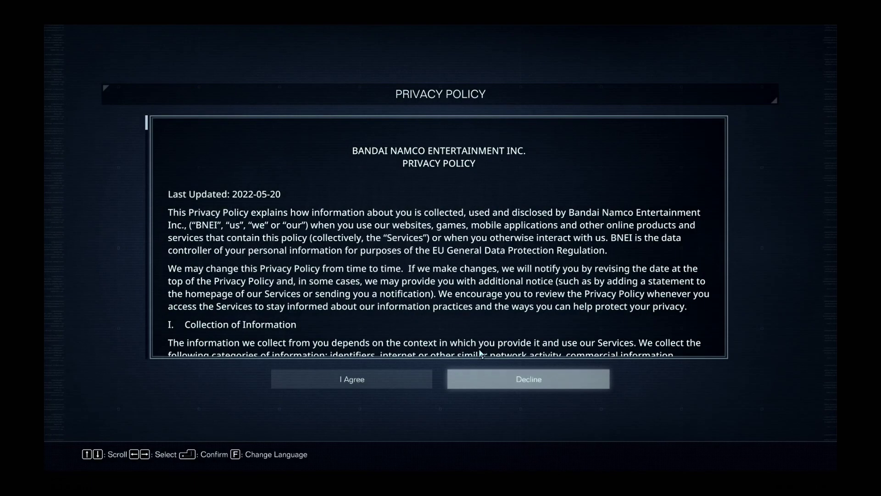
left_click(397, 380)
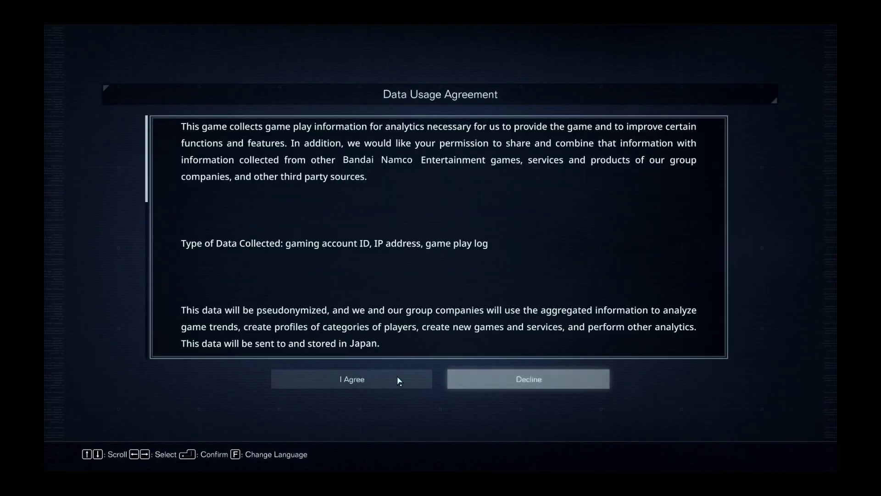
left_click(361, 388)
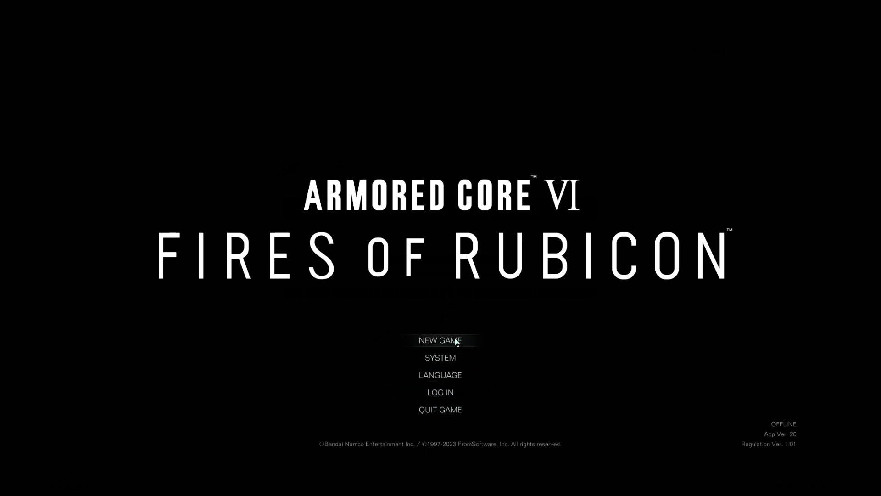
Quit the game from its title screen and stop the still running armoredcore6.exe in Steam
left_click(440, 405)
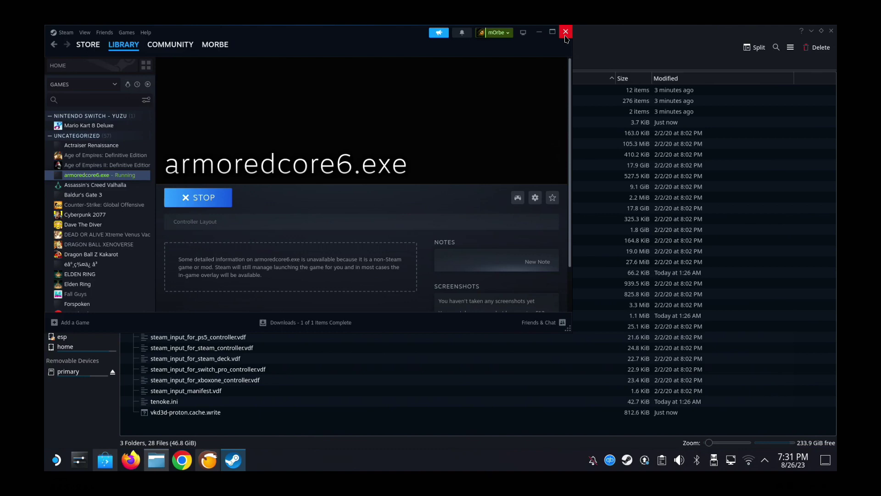
left_click(186, 197)
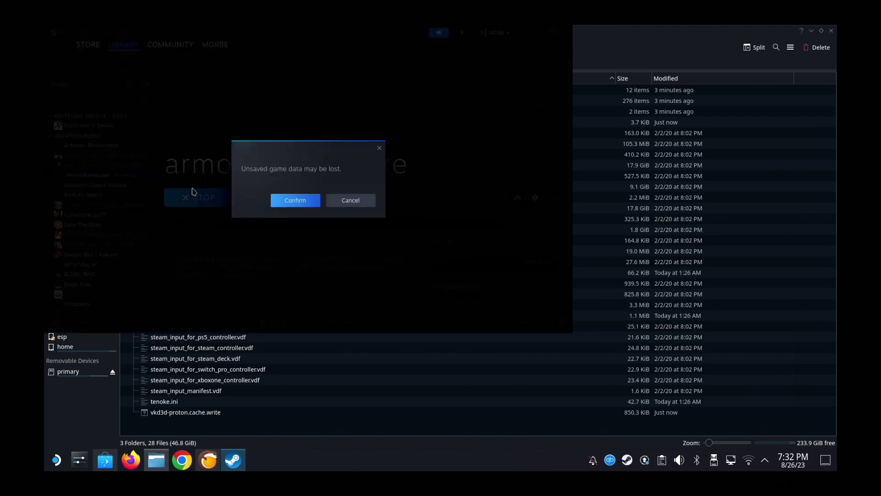
left_click(295, 201)
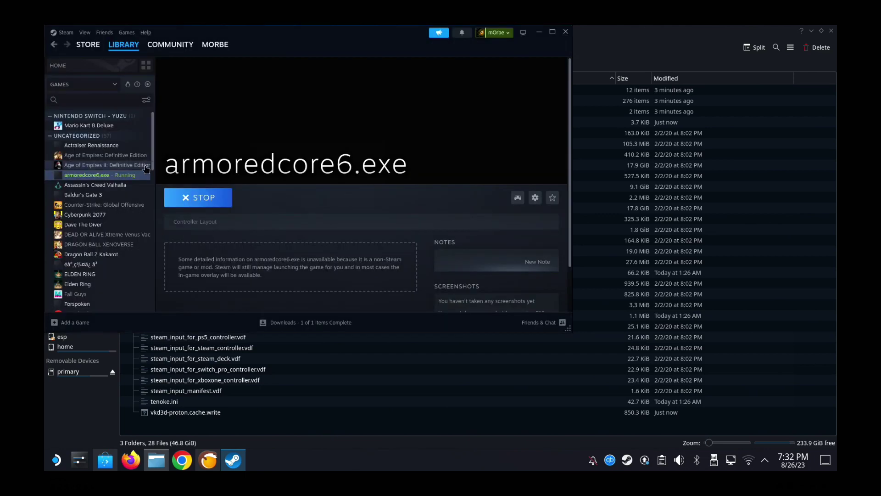
Open the armoredcore6.exe shortcut properties and copy the ARMORED CORE VI FIRES OF RUBICON folder name from the file manager
right_click(127, 177)
left_click(150, 238)
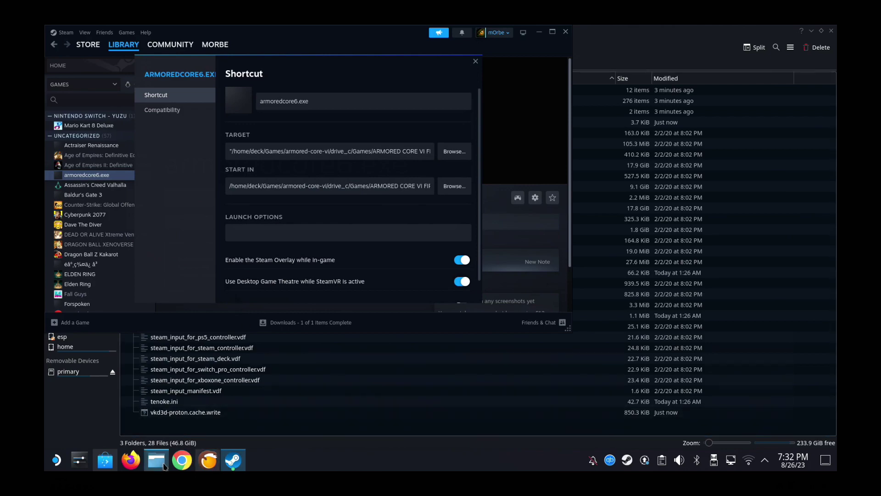
left_click(332, 401)
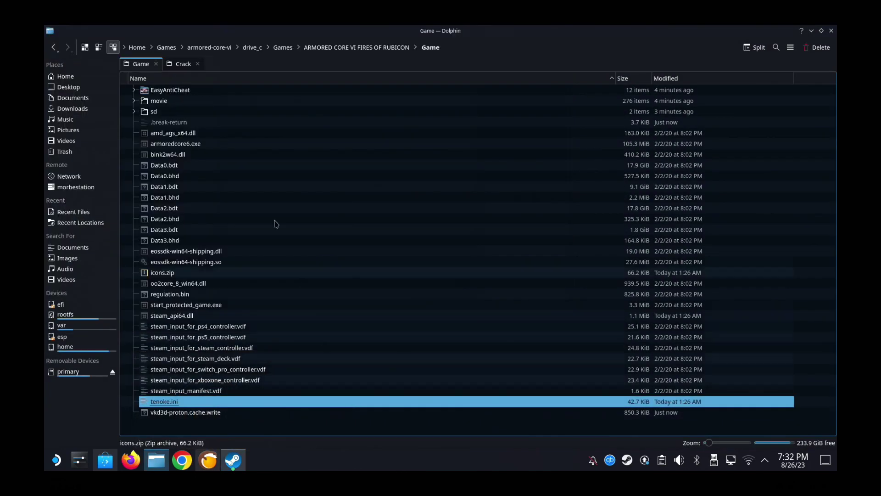
left_click(338, 48)
left_click(290, 48)
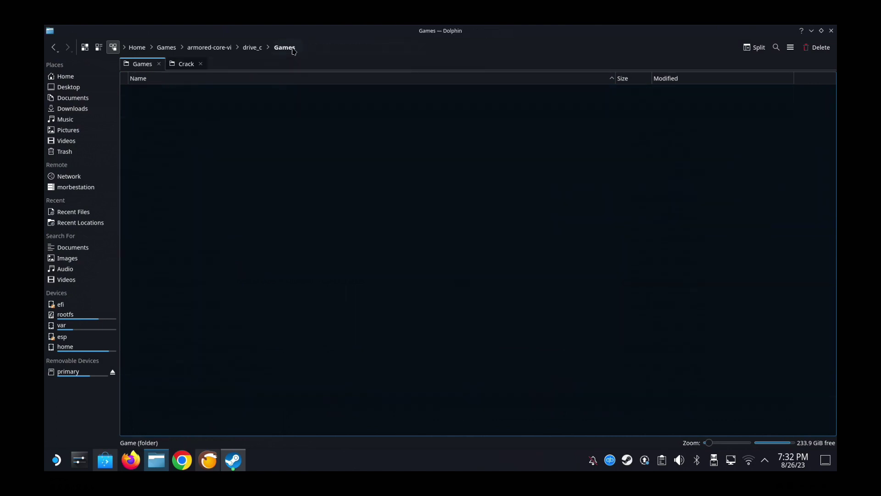
key("F2")
key("ctrl+c")
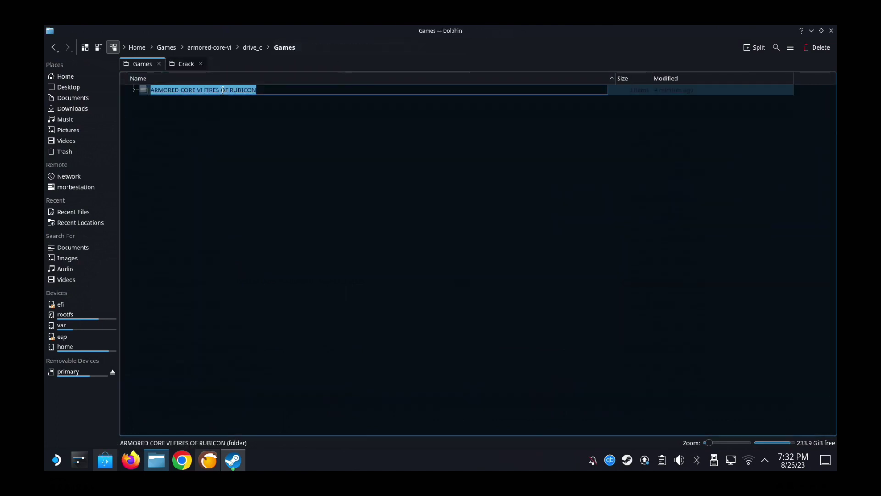
Rename the armoredcore6.exe shortcut in Steam to ARMORED CORE VI FIRES OF RUBICON using the copied folder name
left_click(234, 460)
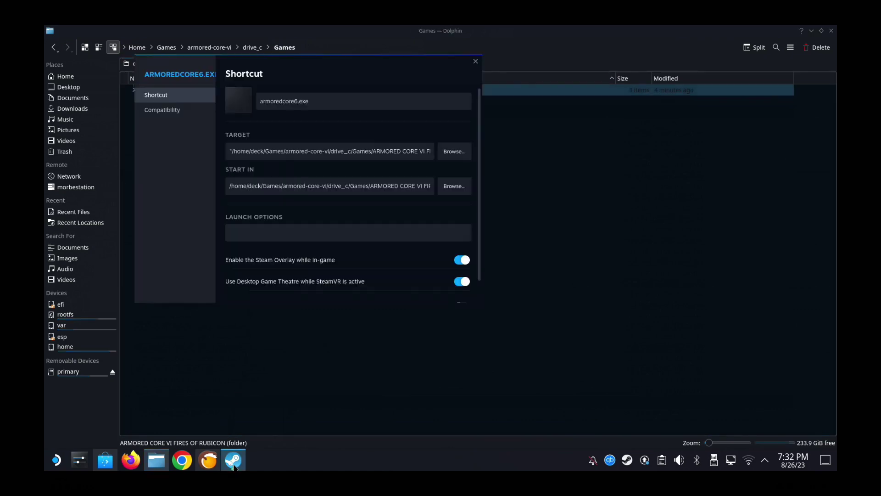
left_click(343, 101)
key("ctrl+a")
key("ctrl+v")
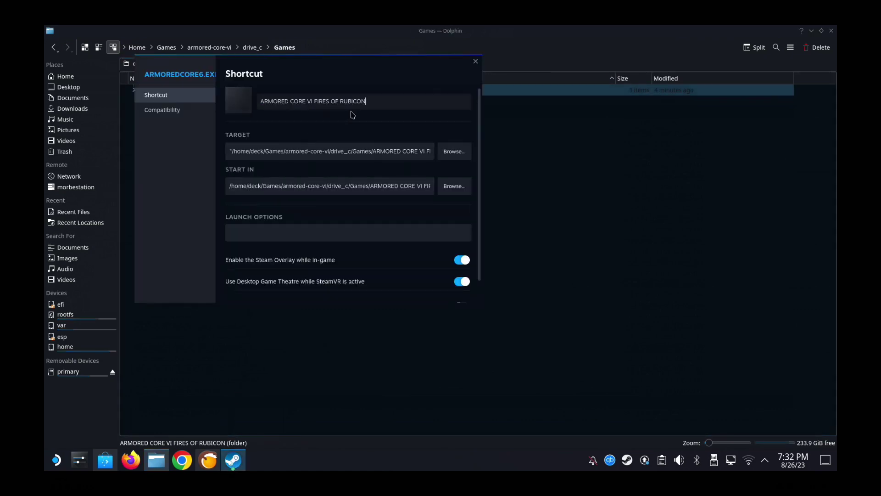
left_click(474, 64)
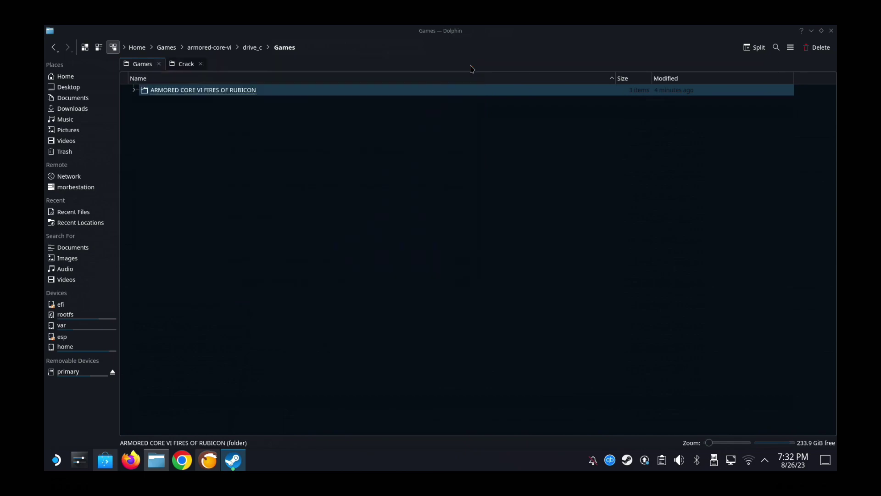
Close the file manager and Steam windows and return the Steam Deck to Gaming Mode
left_click(836, 28)
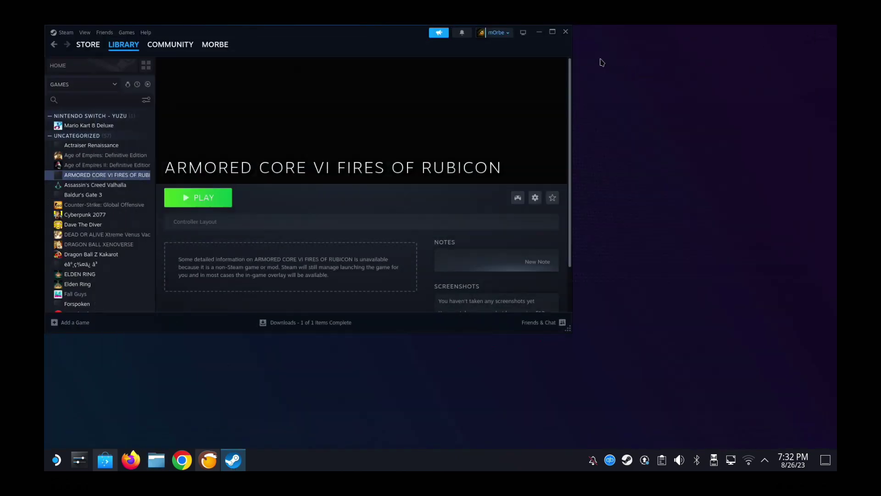
left_click(566, 32)
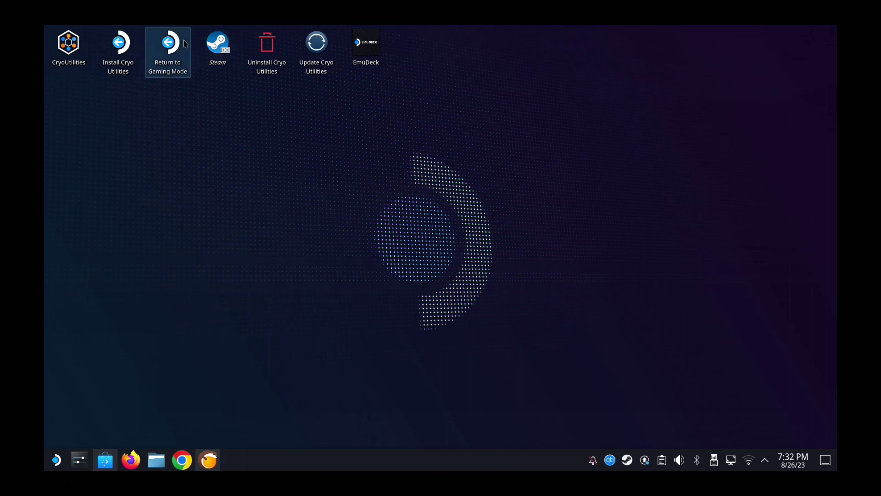
left_click(185, 44)
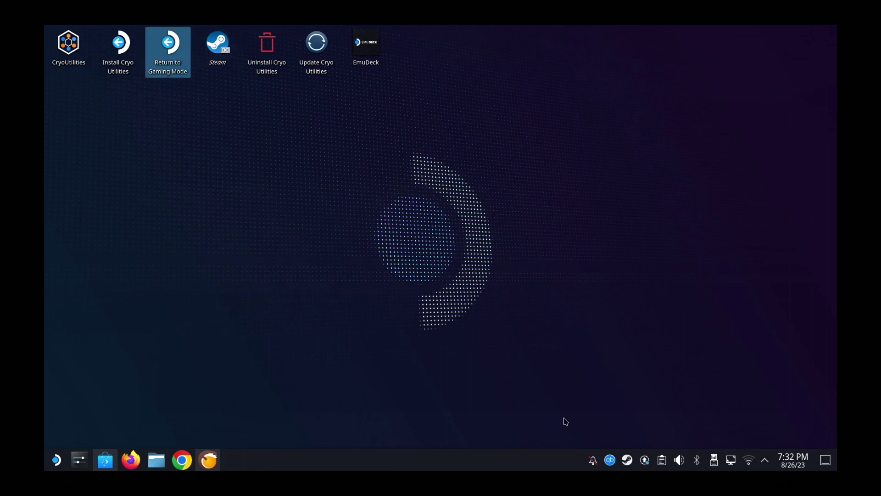
right_click(627, 460)
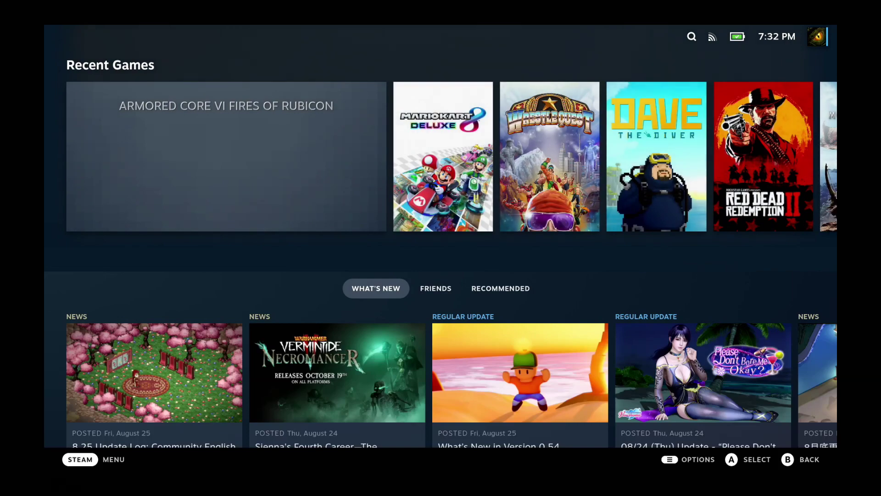
Open the artwork selection for the ARMORED CORE VI FIRES OF RUBICON shortcut in Recent Games
key("Menu")
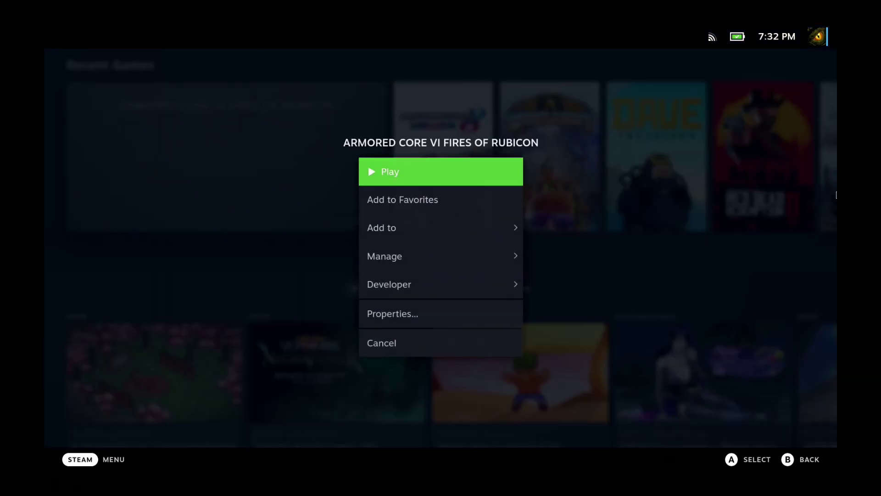
key("Escape")
key("Menu")
key("Up")
key("Up")
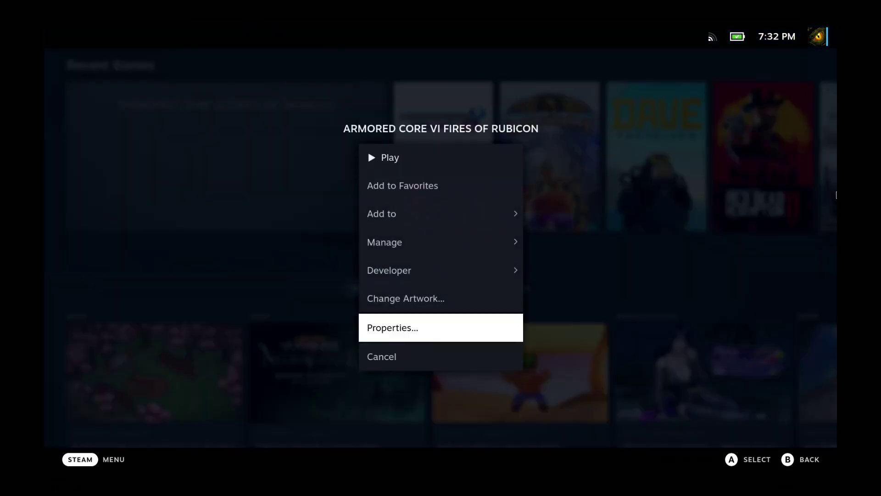
key("Up")
key("Return")
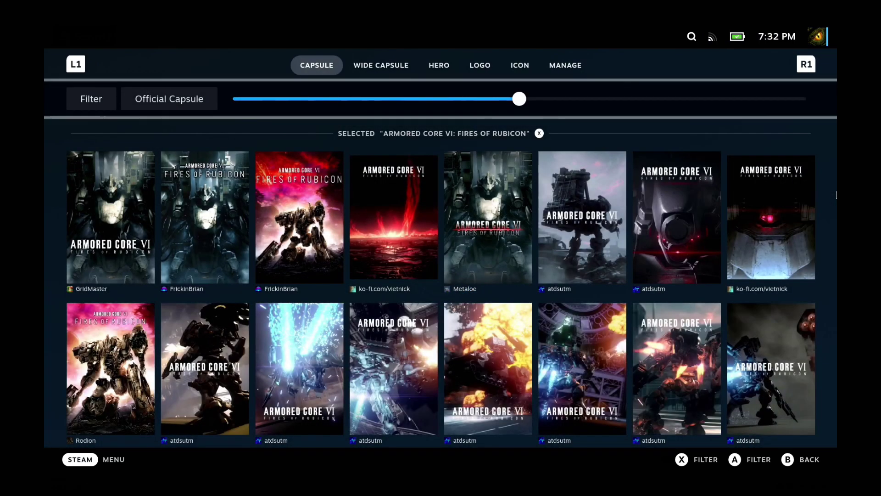
Apply the official English capsule artwork to ARMORED CORE VI FIRES OF RUBICON
key("Down")
key("Right")
key("Return")
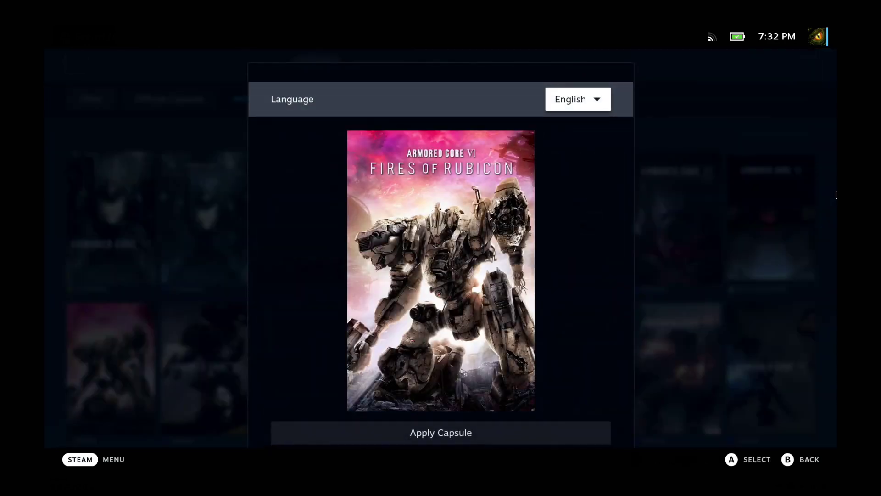
key("Down")
key("Return")
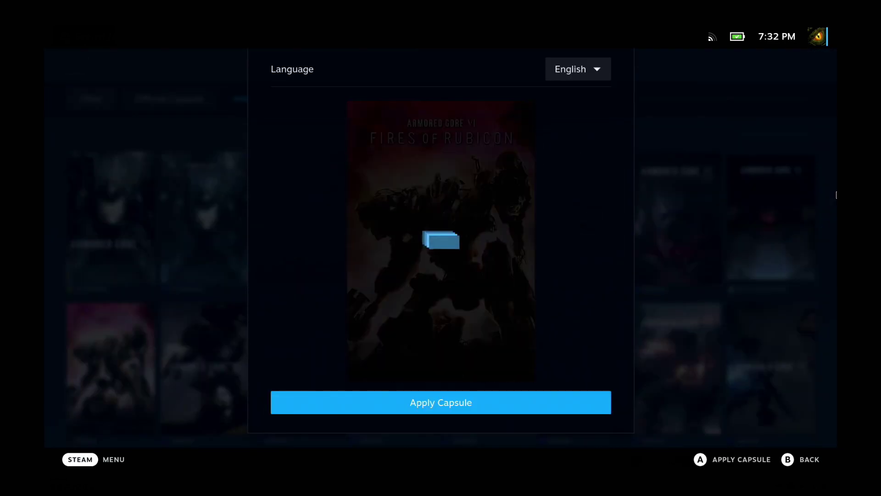
Apply the official English wide capsule artwork to the game
key("Tab")
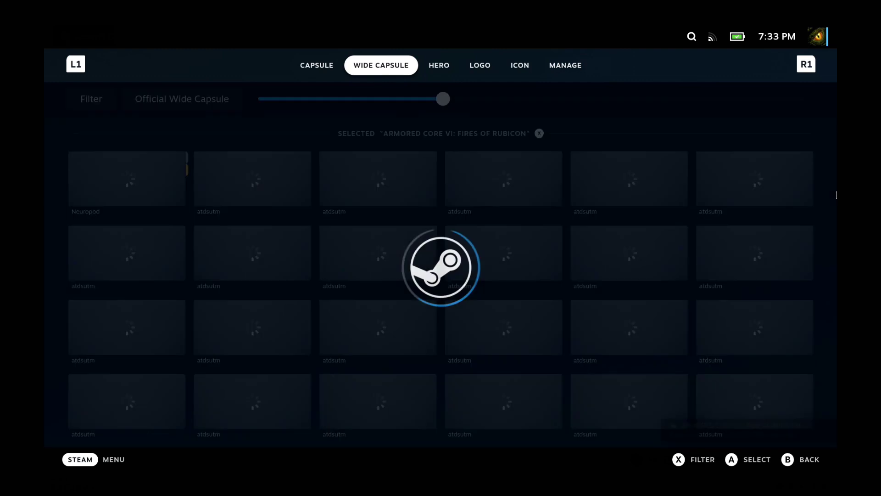
key("Right")
key("Return")
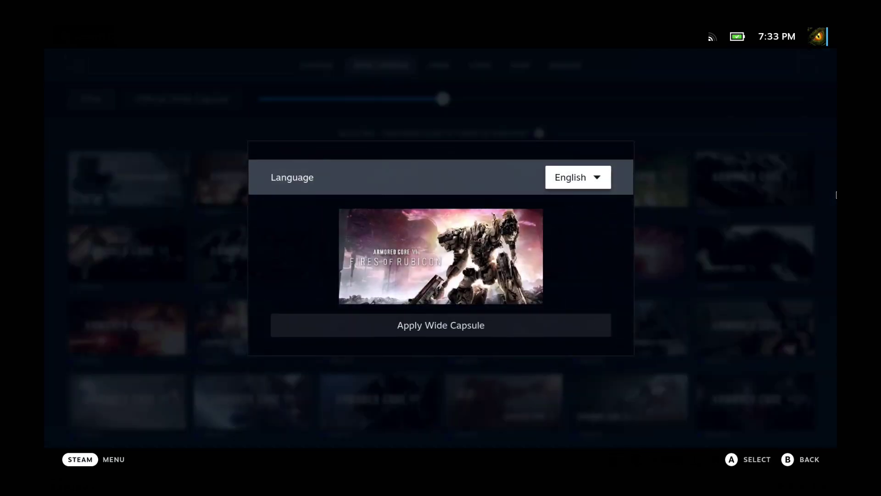
key("Down")
key("Return")
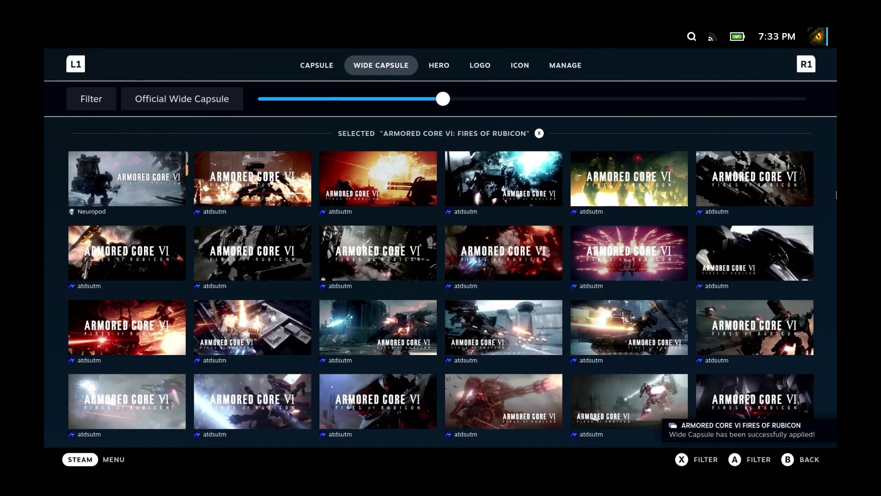
Apply the official English hero artwork to the game
key("Tab")
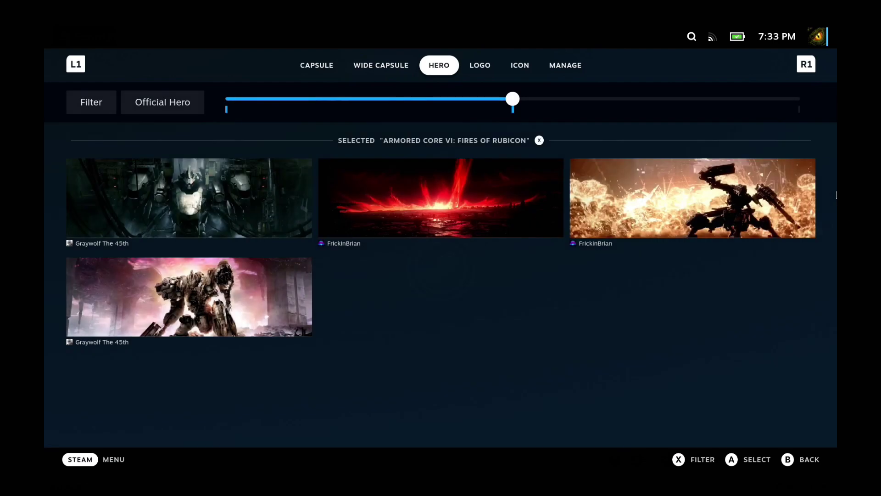
key("Right")
key("Return")
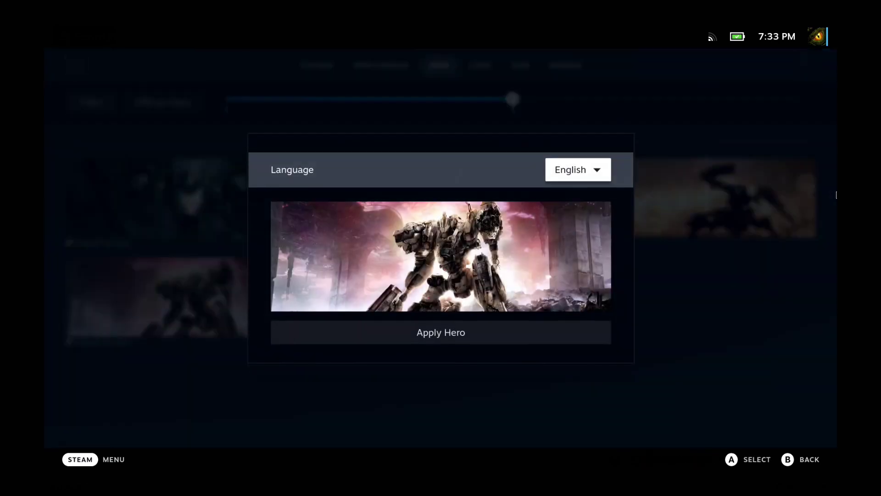
key("Down")
key("Return")
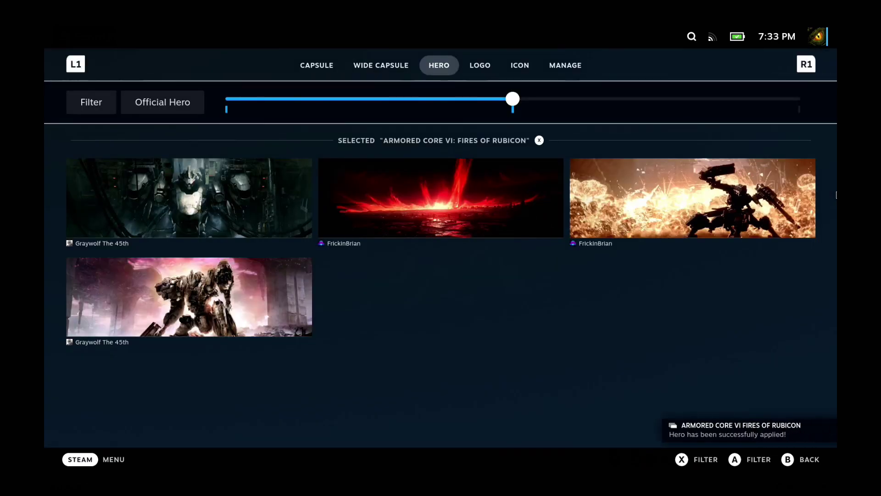
Apply the official English logo to the game
key("Tab")
key("Down")
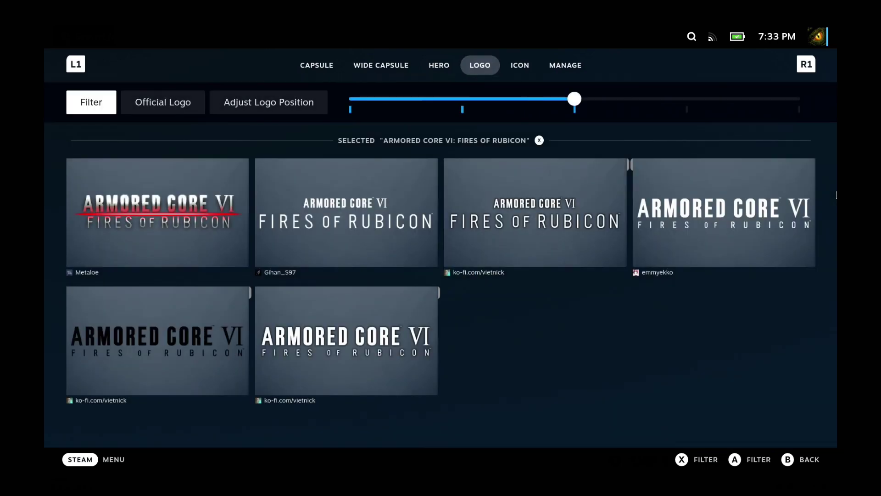
key("Right")
key("Return")
key("Down")
key("Return")
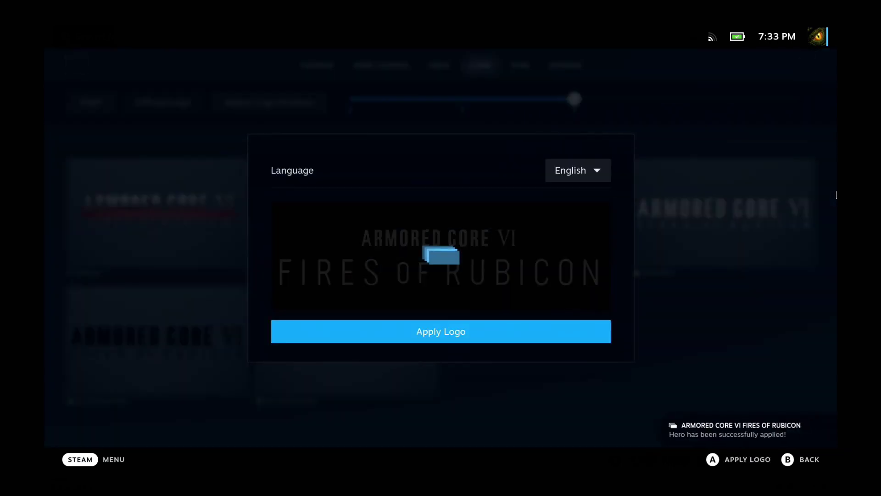
Apply the icon showing the full mech on a pink background and dismiss the Steam restart request
key("Tab")
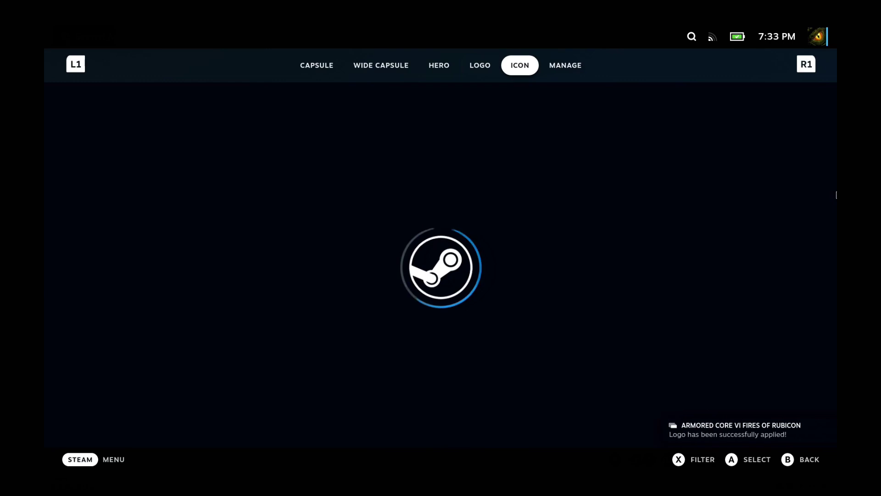
key("Down")
key("Down")
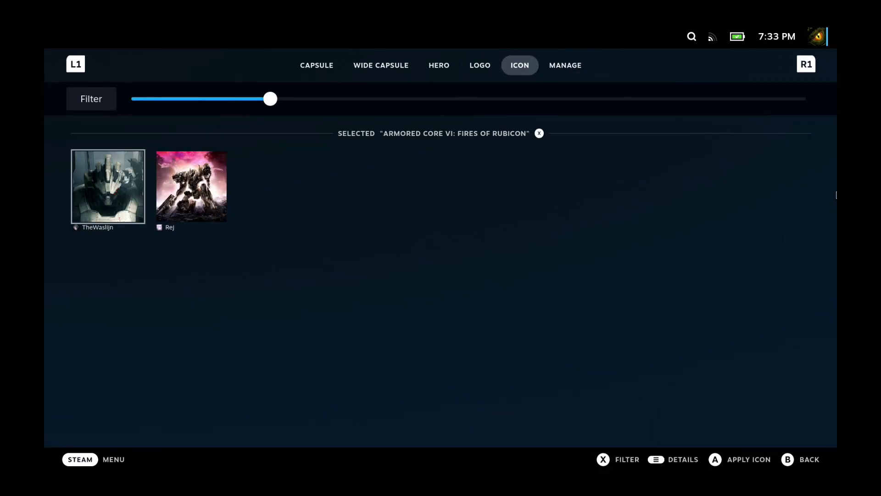
key("Right")
key("Return")
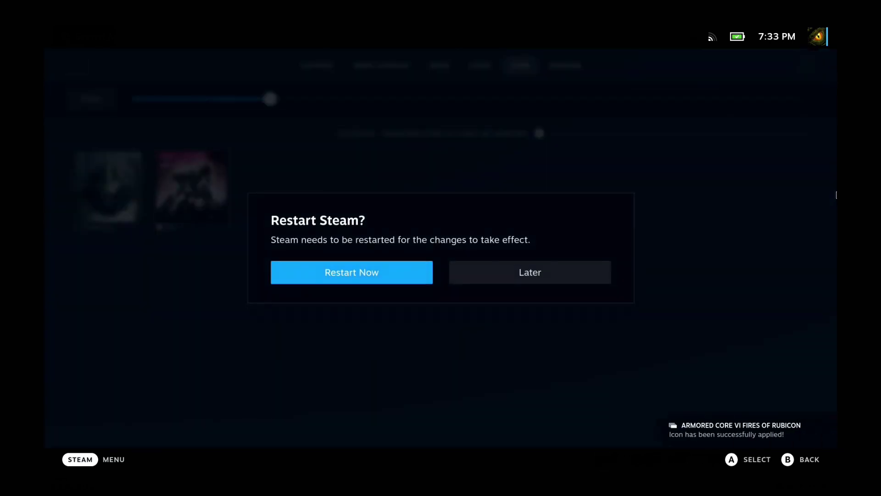
key("Escape")
key("Tab")
key("Up")
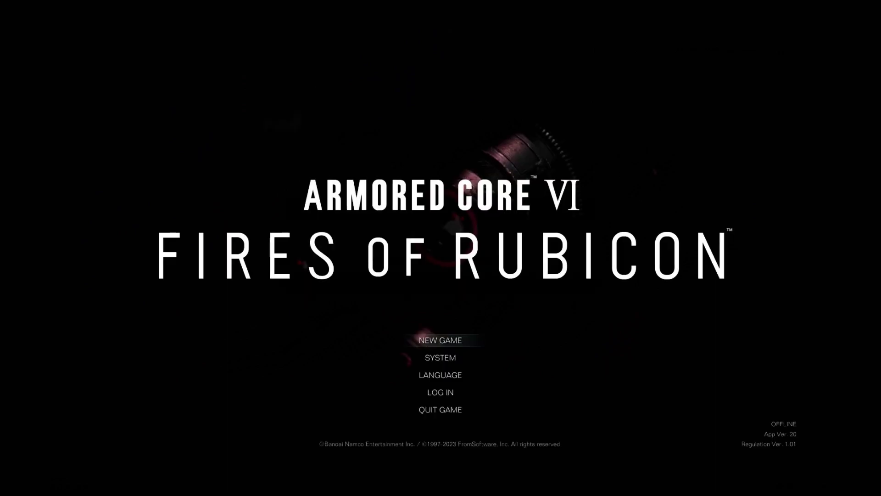
Start a new game and set the brightness to 10 in the initial system settings
key("Return")
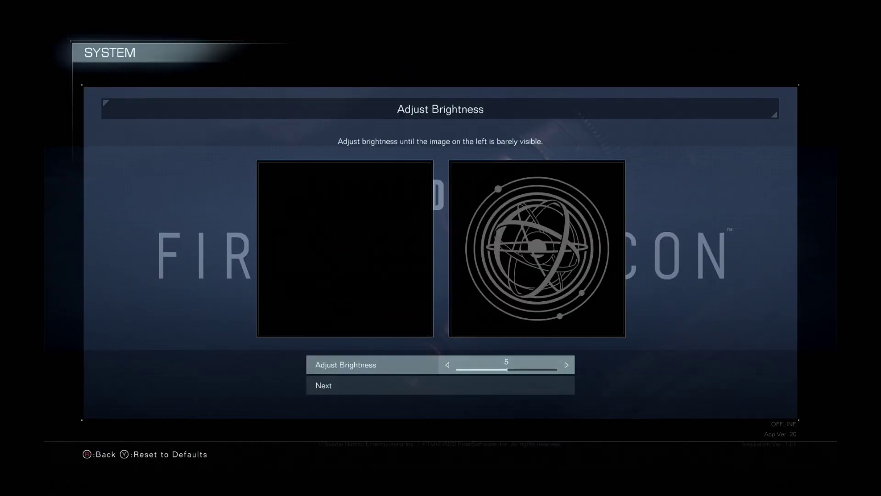
key("Right")
key("Right")
key("Right")
key("Right")
key("Right")
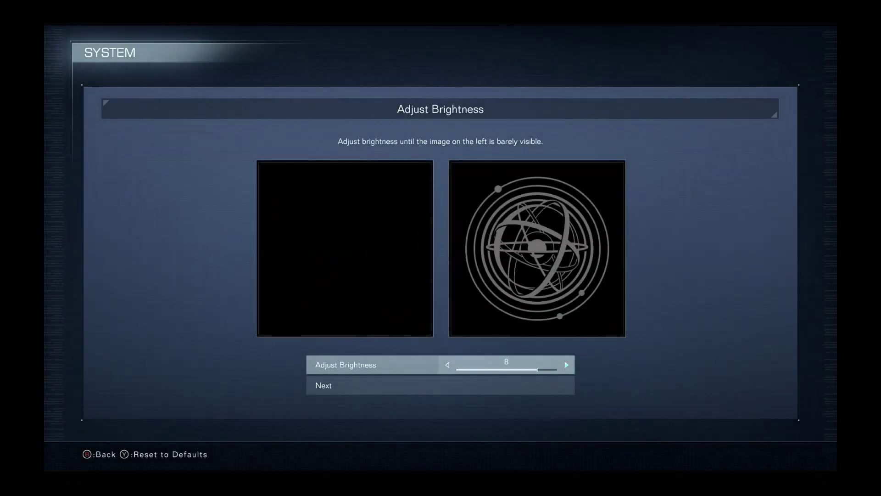
key("Down")
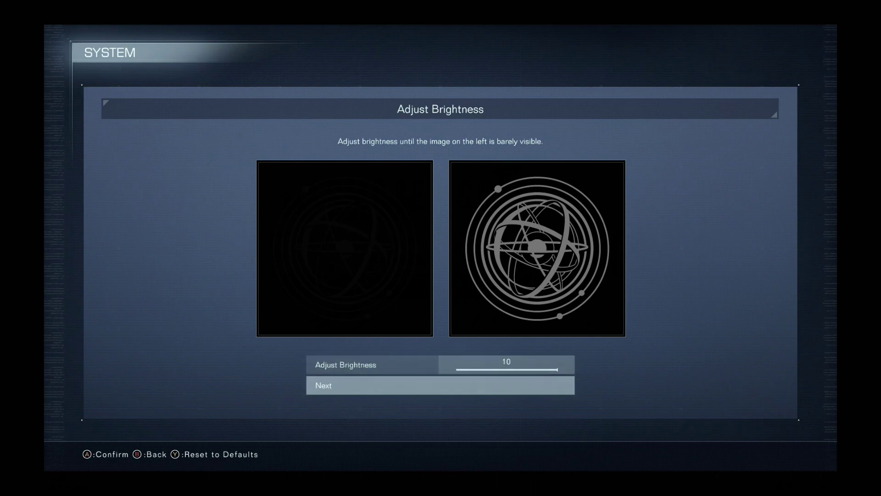
key("Return")
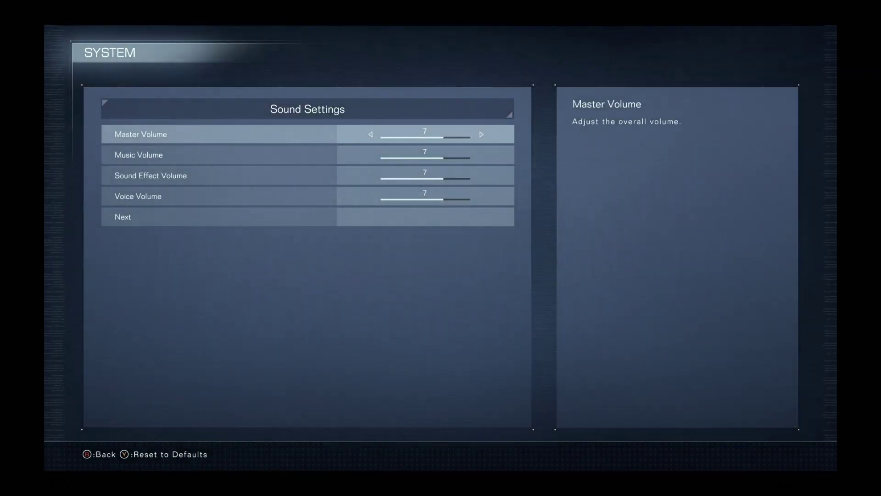
Keep the default volumes in the sound settings and save them to continue into the game
key("Down")
key("Down")
key("Down")
key("Down")
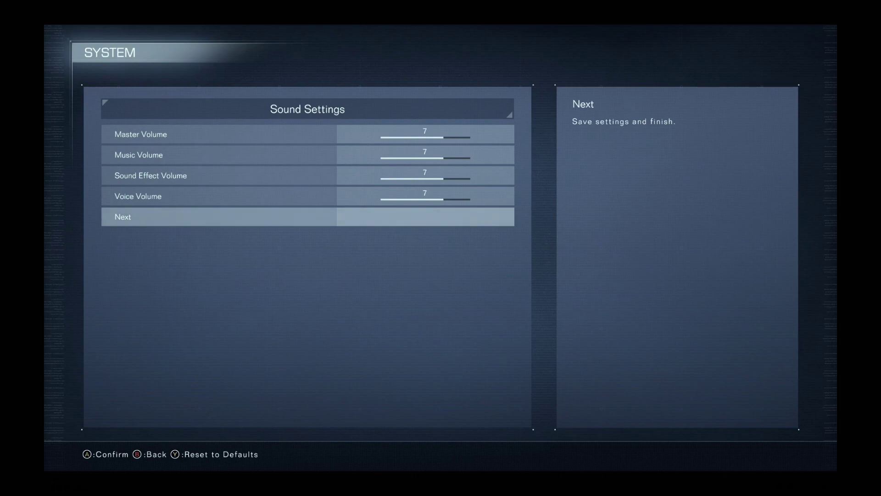
key("Return")
key("Down")
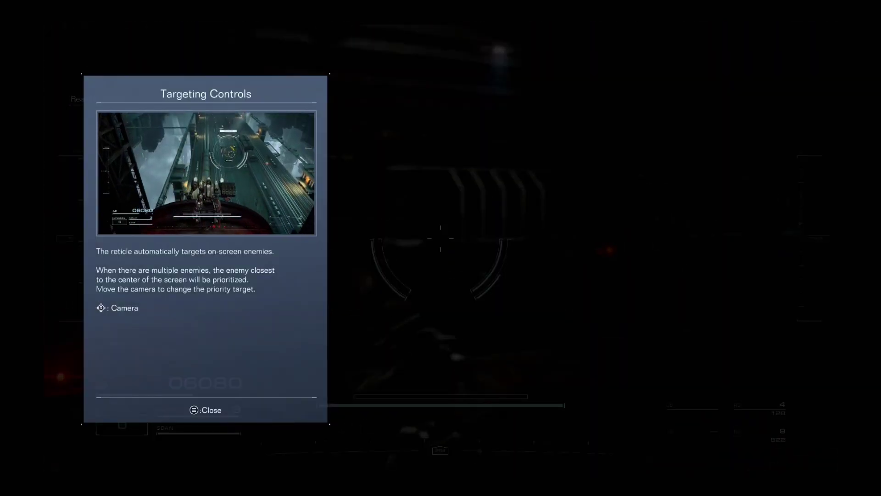
Close the Targeting Controls tutorial and destroy the guard mechs on the bridge with the right-hand weapon and shoulder missiles
key("Escape")
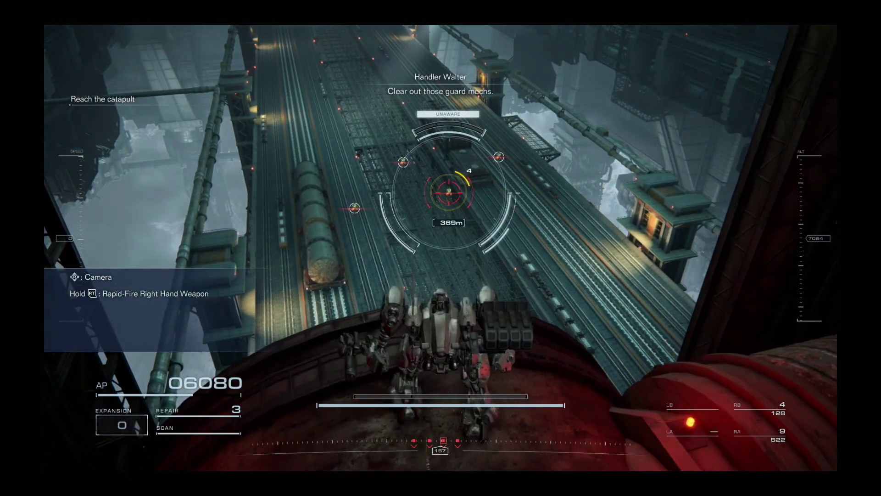
right_click(449, 188)
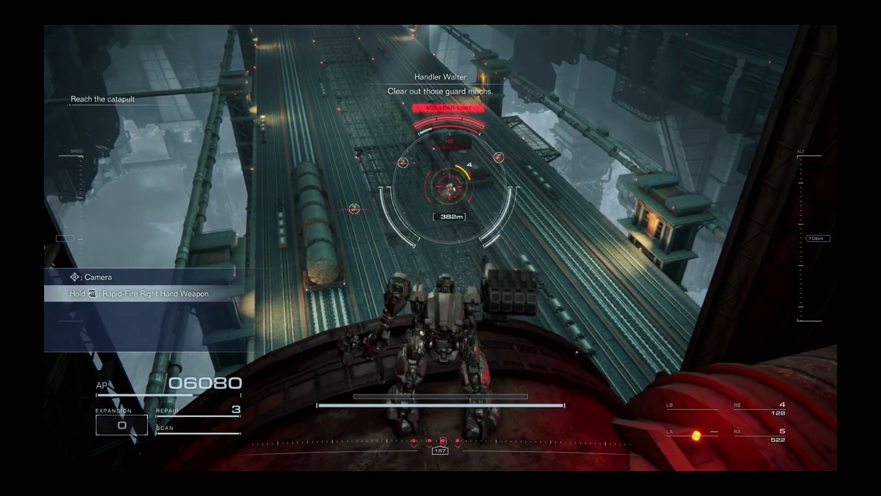
right_click(449, 188)
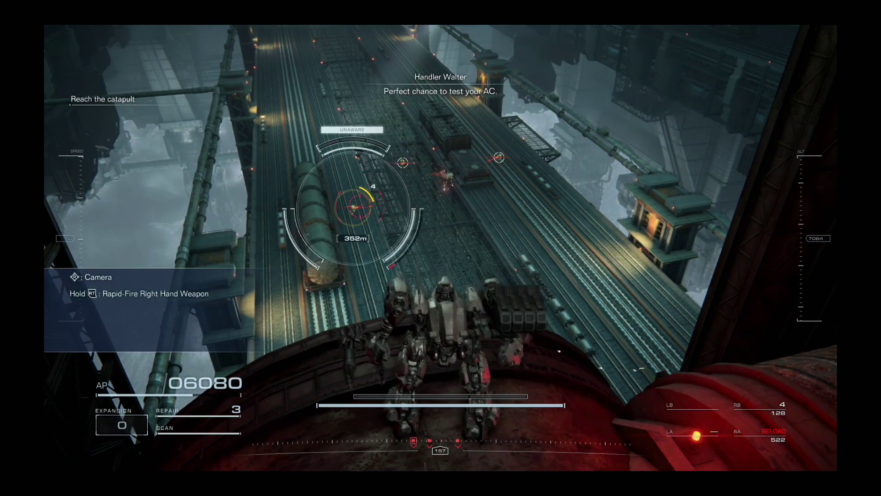
left_click(449, 188)
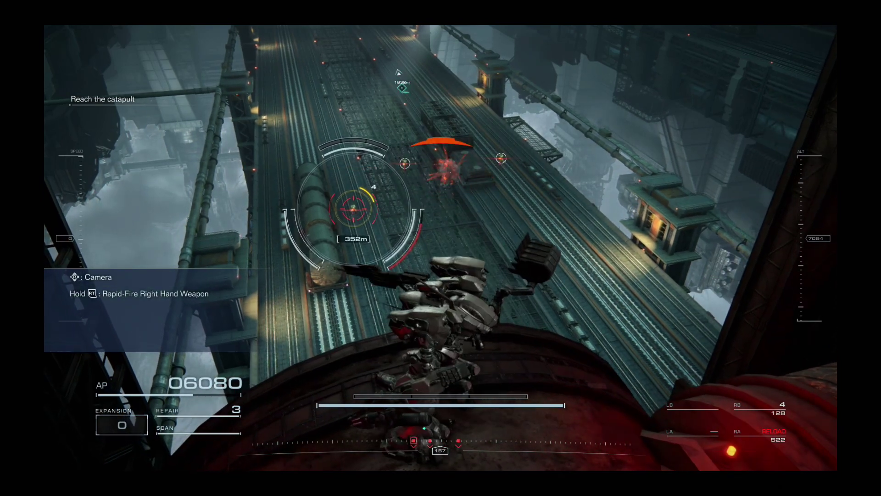
key("e")
right_click(449, 188)
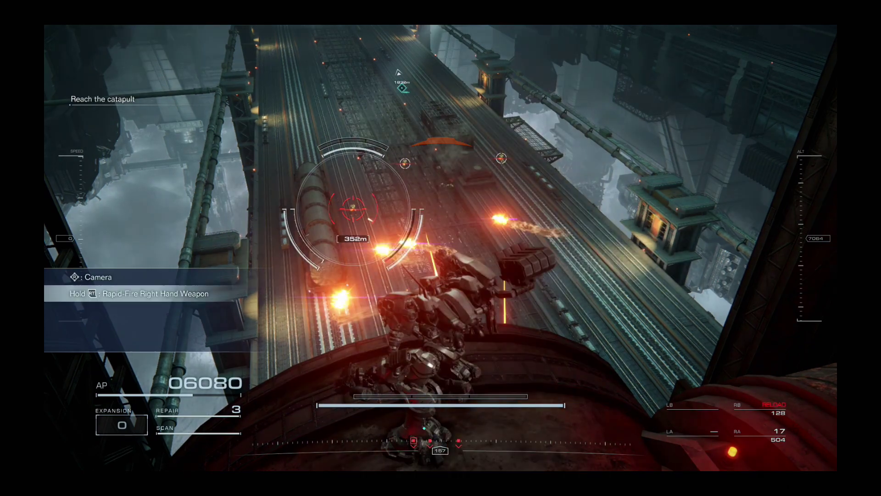
right_click(449, 188)
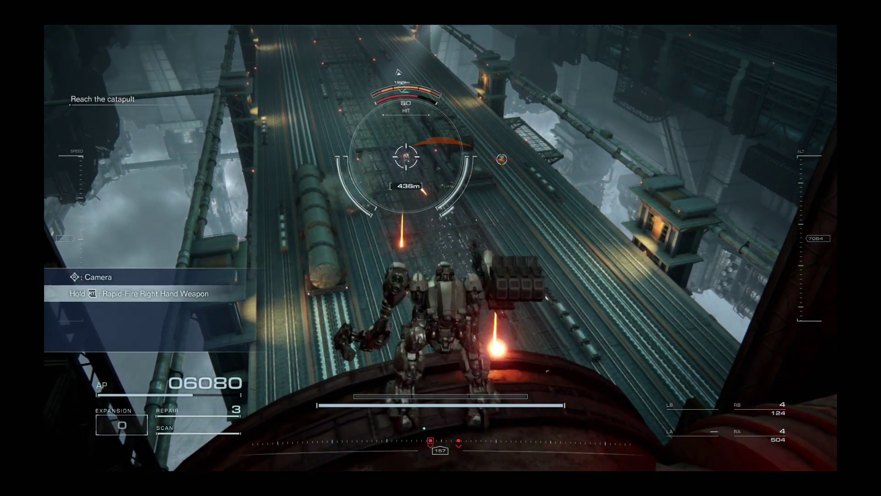
right_click(406, 156)
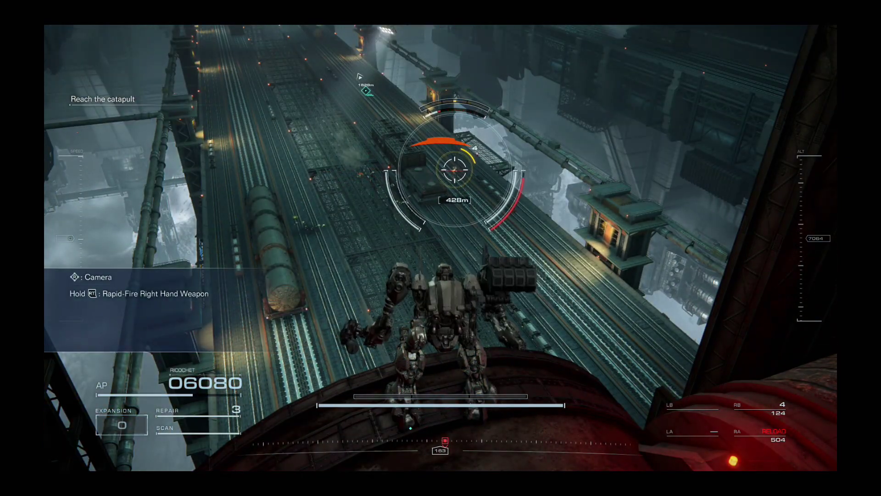
key("e")
right_click(455, 170)
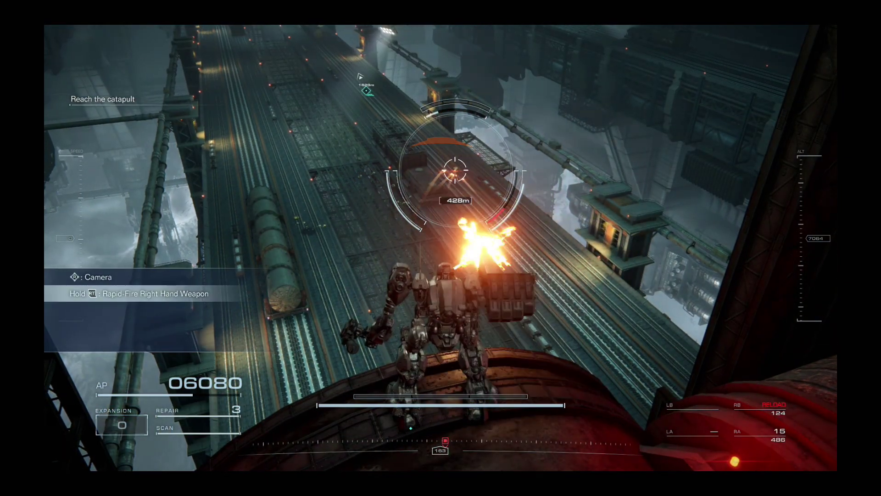
right_click(440, 238)
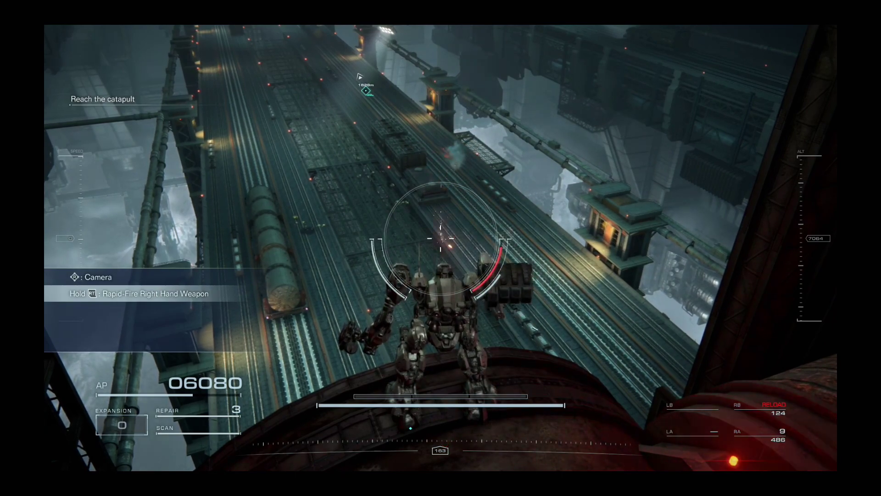
Boost the AC off the ledge and along the bridge towards the catapult, closing the Target Assist tutorial
key("w")
right_click(440, 238)
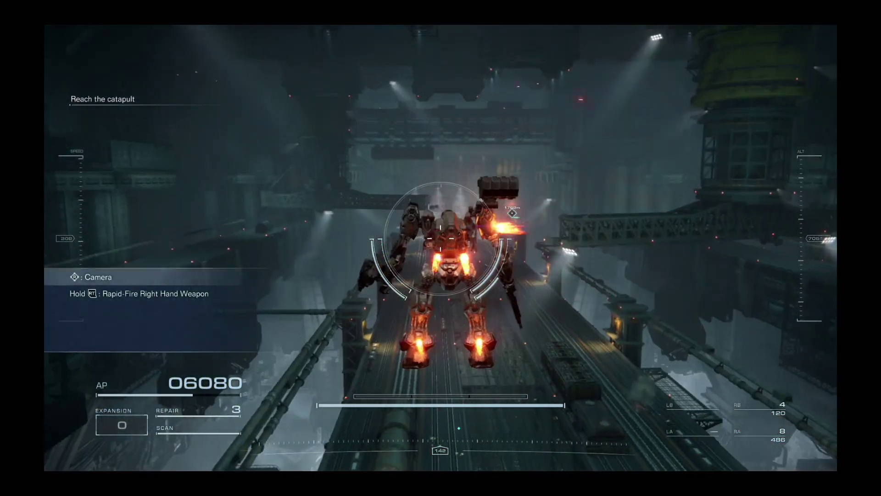
key("space")
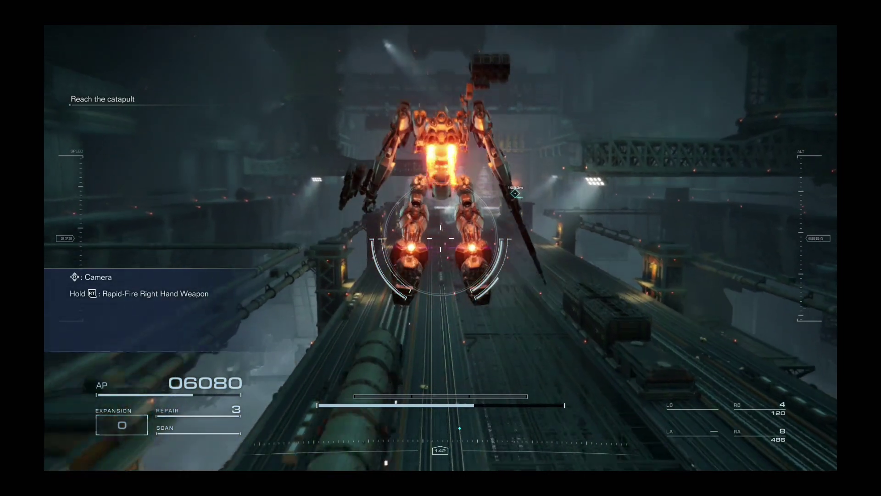
key("shift")
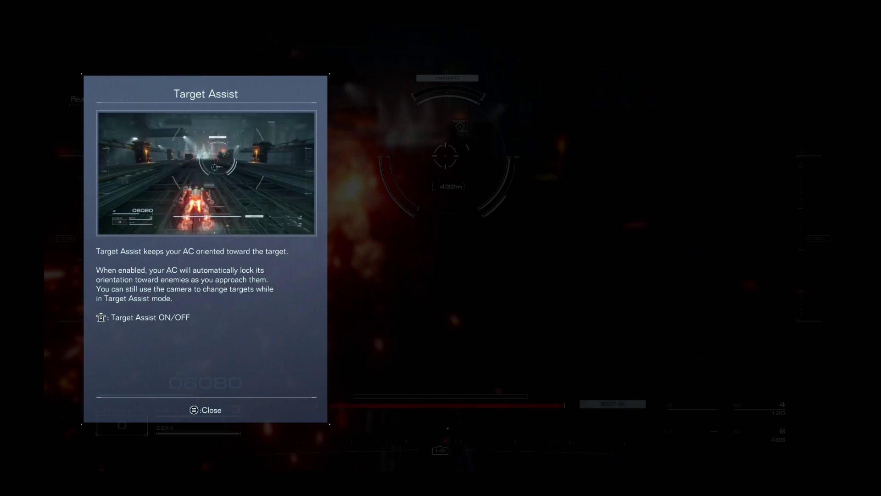
key("Escape")
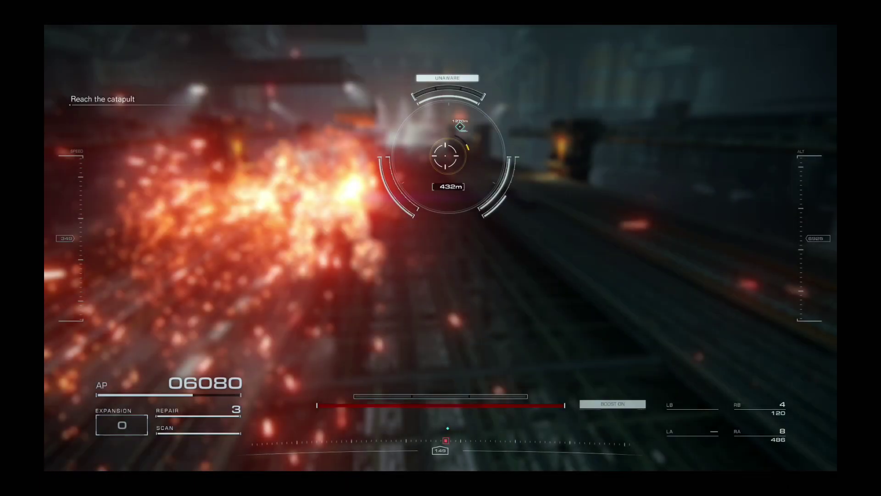